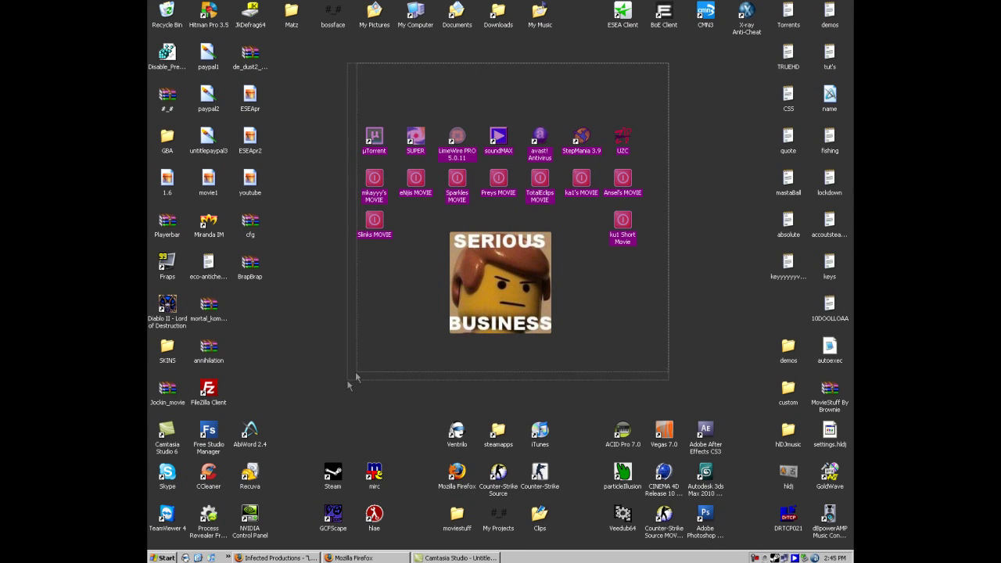
Move the BrapBrap.zip icon into an empty area of the desktop
{"action": "left_click", "coordinate": [345, 385]}
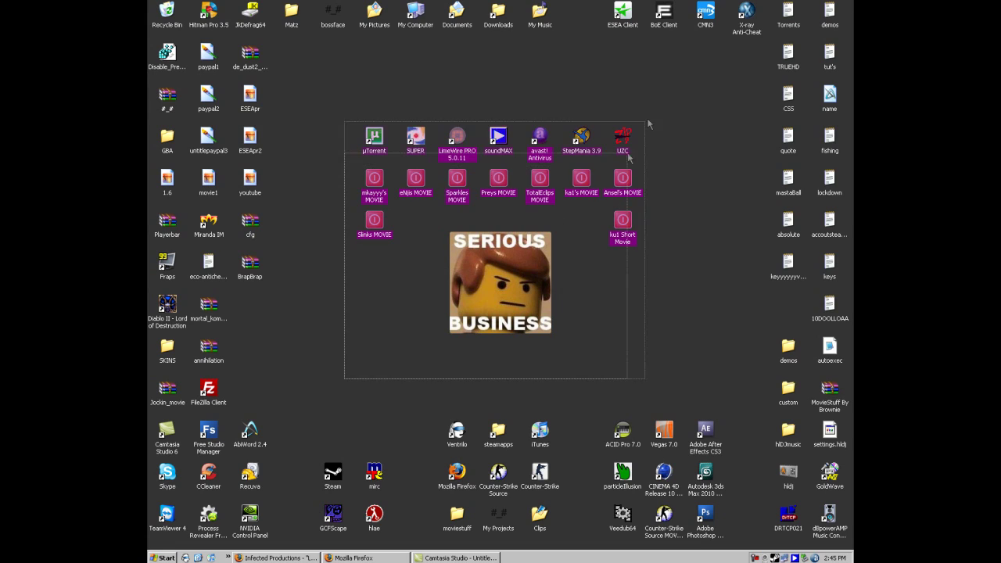
{"action": "left_click", "coordinate": [655, 114]}
{"action": "left_click", "coordinate": [317, 364]}
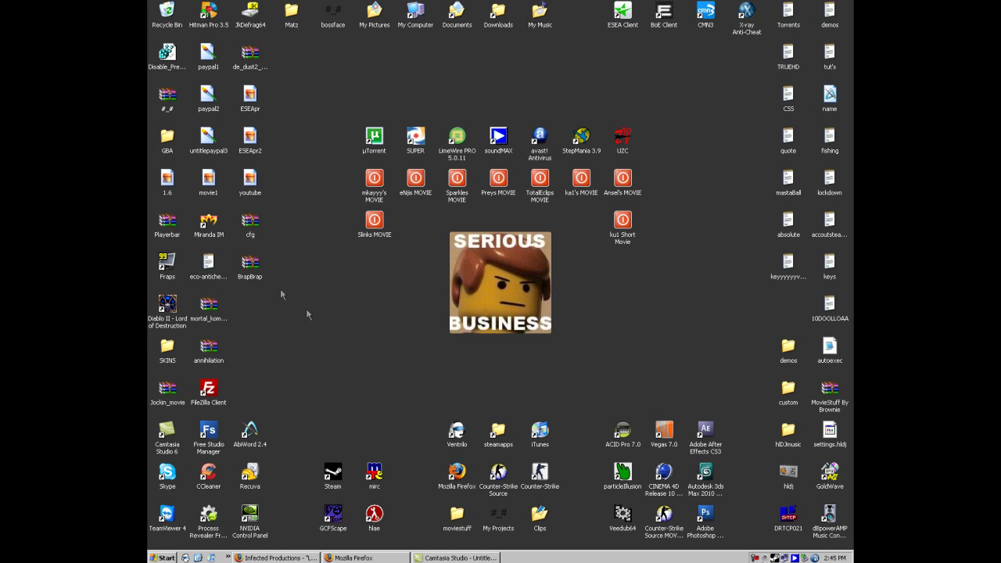
{"action": "left_click_drag", "start_coordinate": [251, 280], "coordinate": [337, 322]}
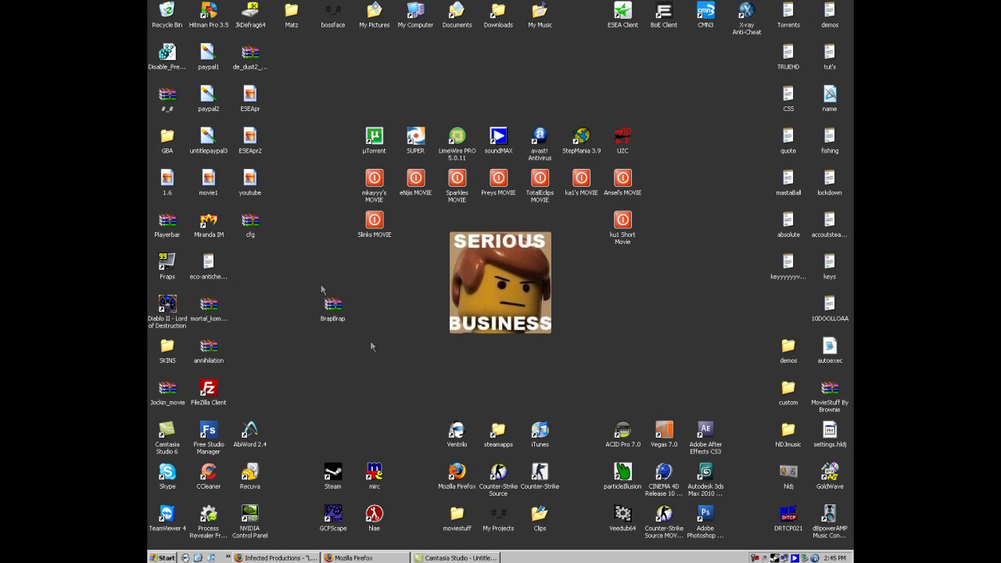
{"action": "left_click_drag", "start_coordinate": [377, 278], "coordinate": [283, 355]}
{"action": "left_click", "coordinate": [293, 350]}
{"action": "left_click", "coordinate": [291, 312]}
{"action": "left_click_drag", "start_coordinate": [329, 313], "coordinate": [287, 313]}
Extract BrapBrap.zip into its folder and pick out the movie config and sprites items
{"action": "right_click", "coordinate": [283, 314]}
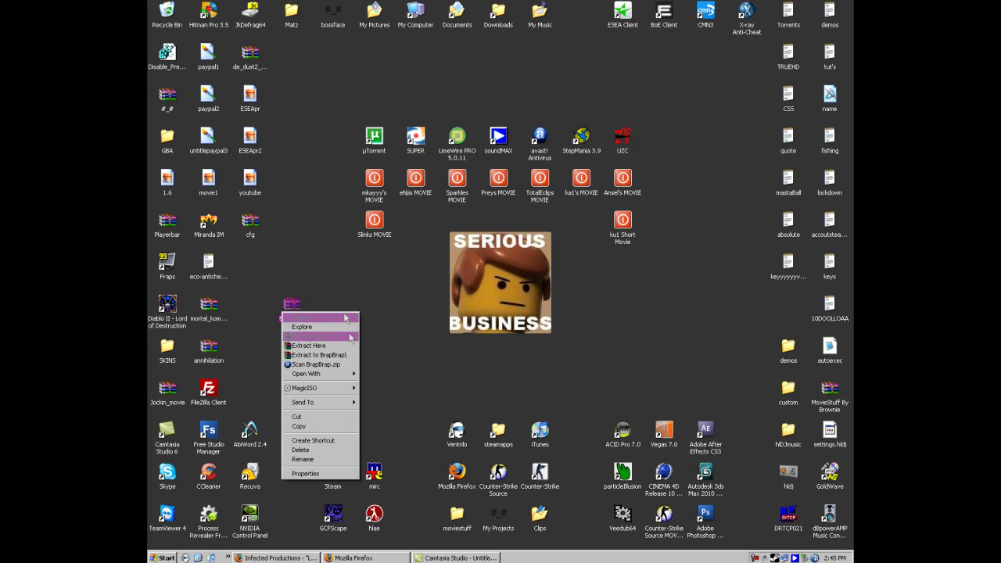
{"action": "left_click", "coordinate": [350, 350]}
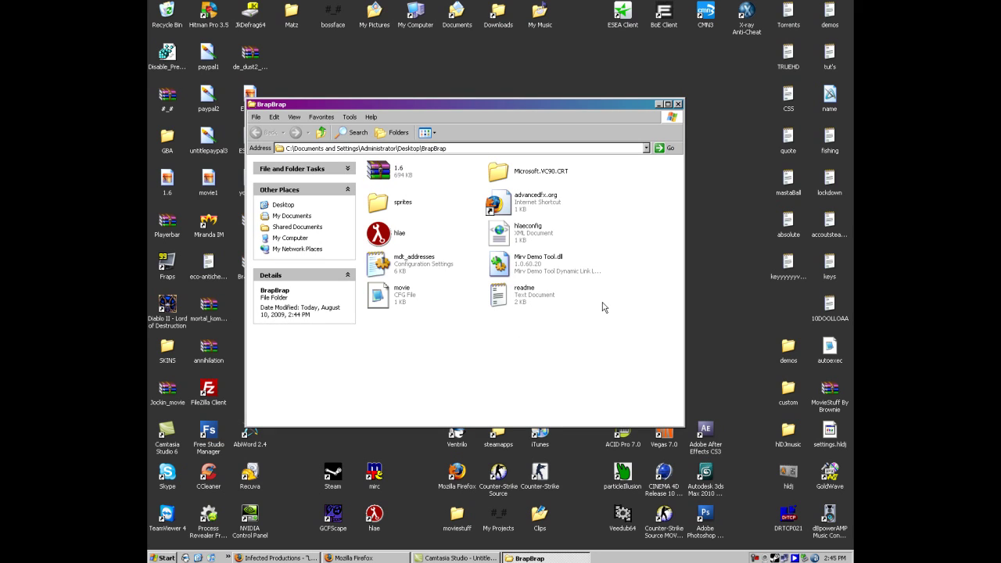
{"action": "left_click_drag", "start_coordinate": [530, 107], "coordinate": [588, 25]}
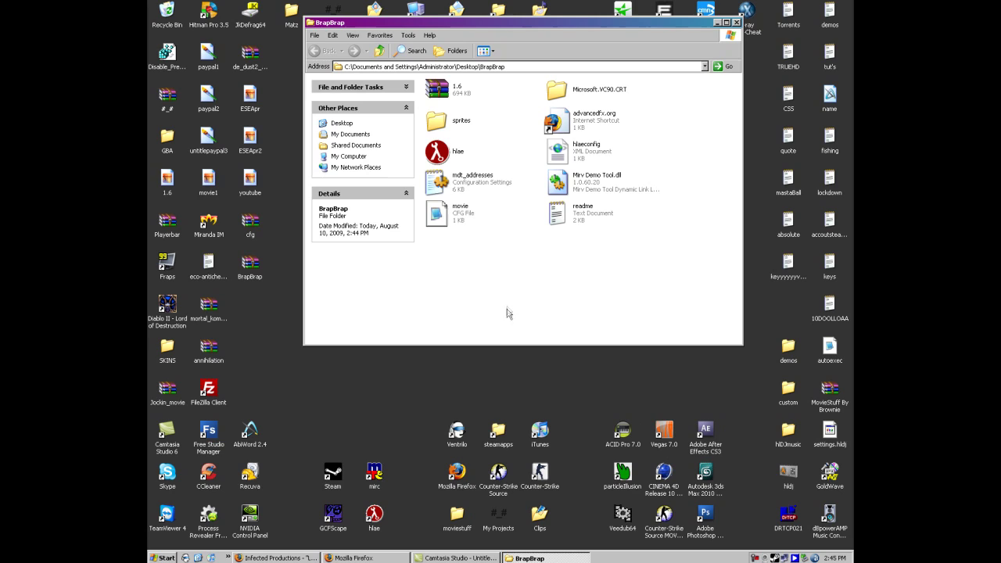
{"action": "left_click_drag", "start_coordinate": [506, 307], "coordinate": [439, 215]}
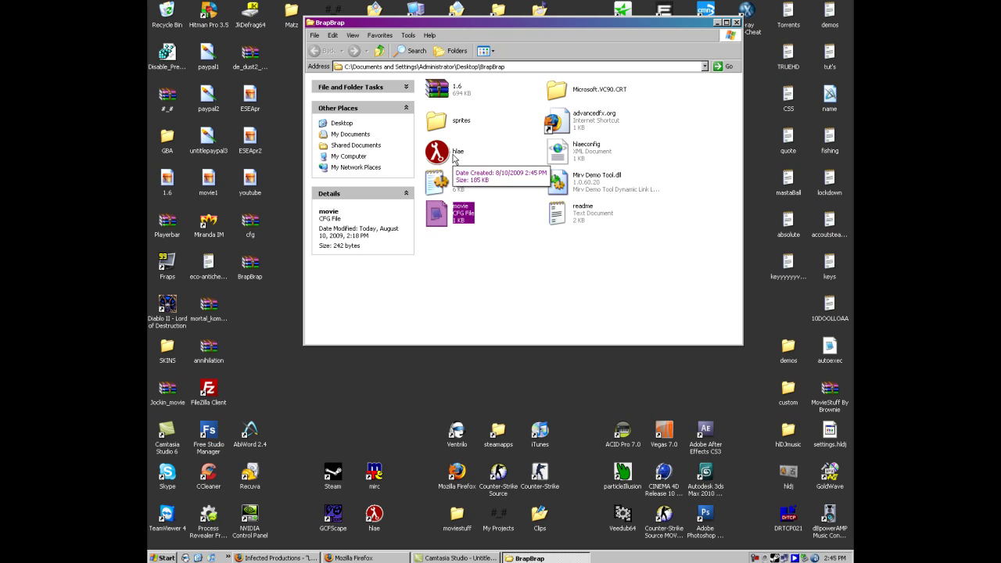
{"action": "left_click", "coordinate": [466, 130]}
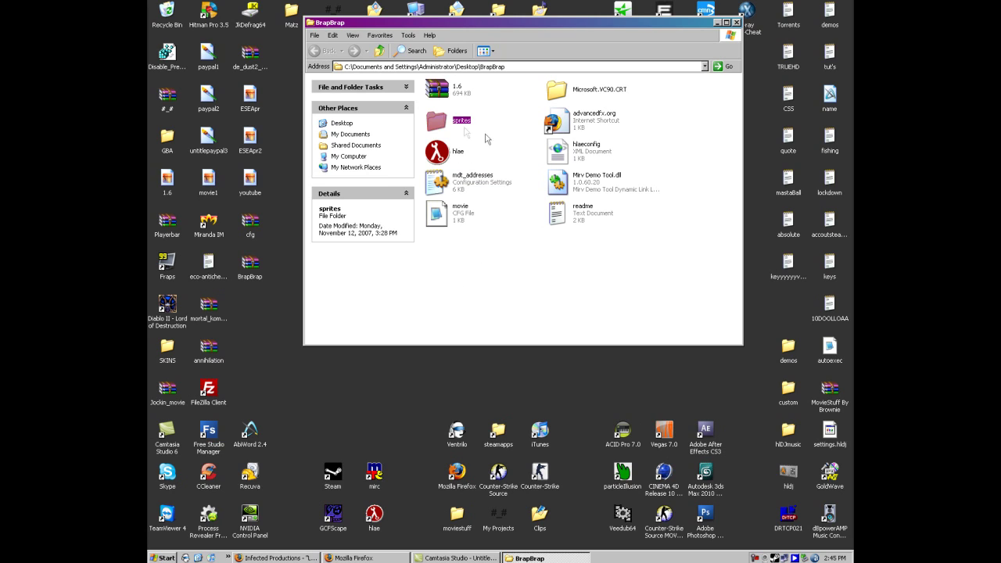
{"action": "left_click", "coordinate": [510, 444]}
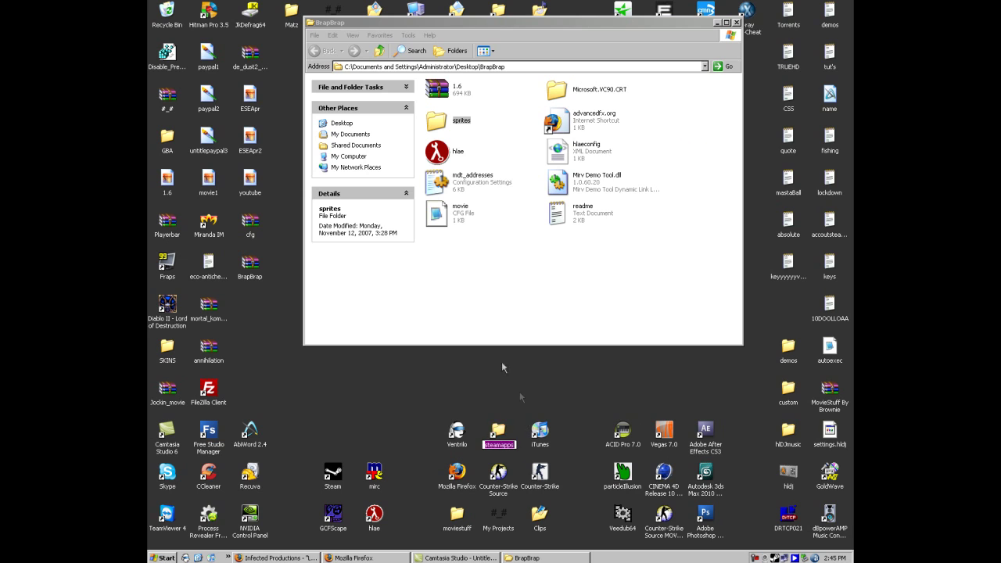
Open the cstrike folder via steamapps, the user's account folder and counter-strike
{"action": "double_click", "coordinate": [506, 429]}
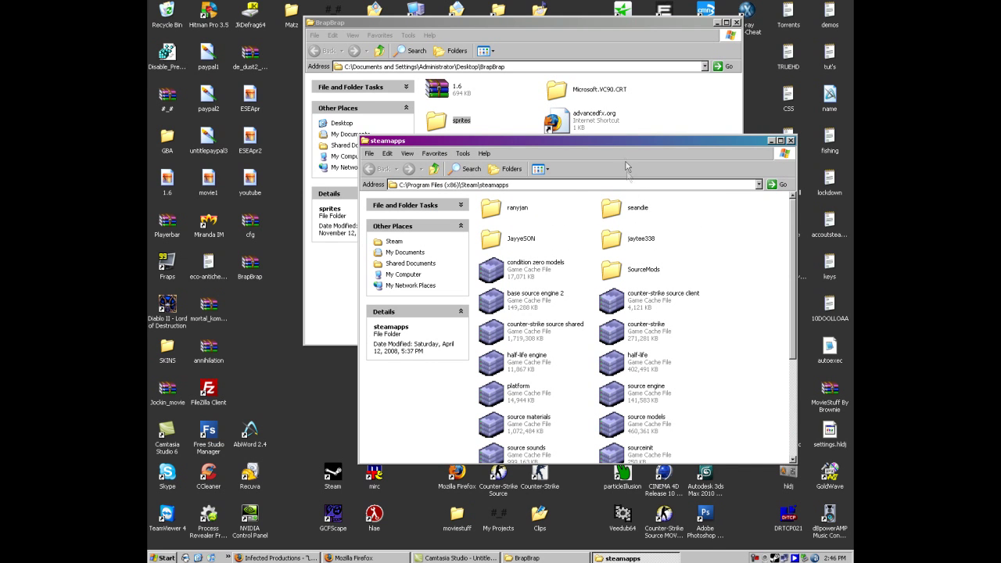
{"action": "left_click_drag", "start_coordinate": [628, 147], "coordinate": [579, 259]}
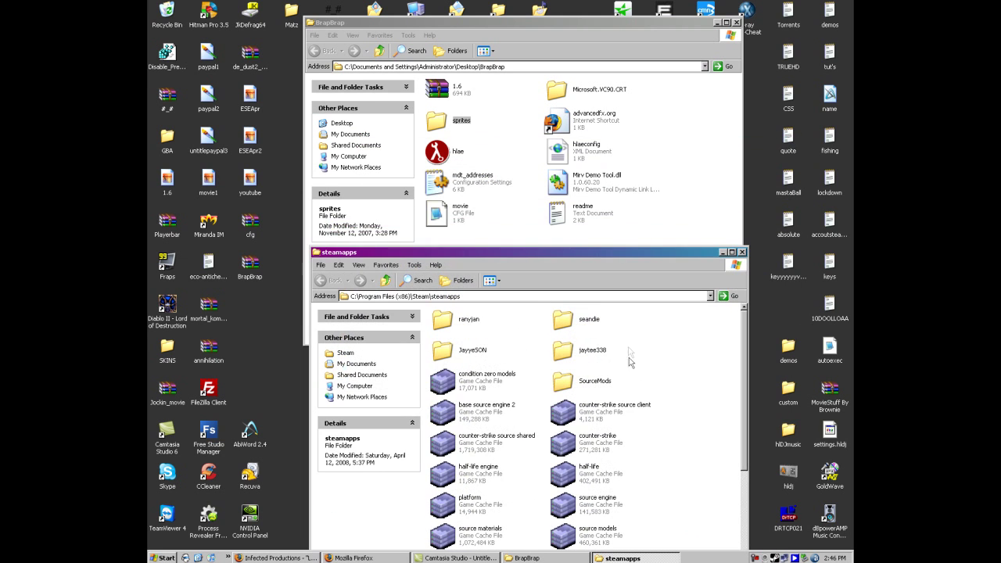
{"action": "left_click", "coordinate": [580, 358]}
{"action": "double_click", "coordinate": [581, 357]}
{"action": "double_click", "coordinate": [477, 322]}
{"action": "double_click", "coordinate": [473, 323]}
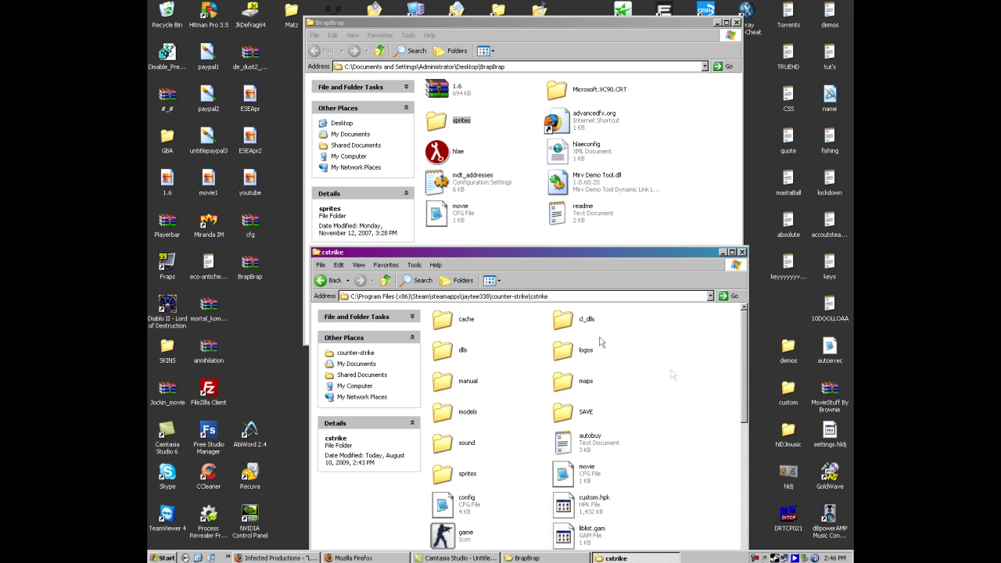
Move movie.cfg and the sprites folder into cstrike, replacing existing files, and close cstrike
{"action": "left_click_drag", "start_coordinate": [438, 212], "coordinate": [522, 500]}
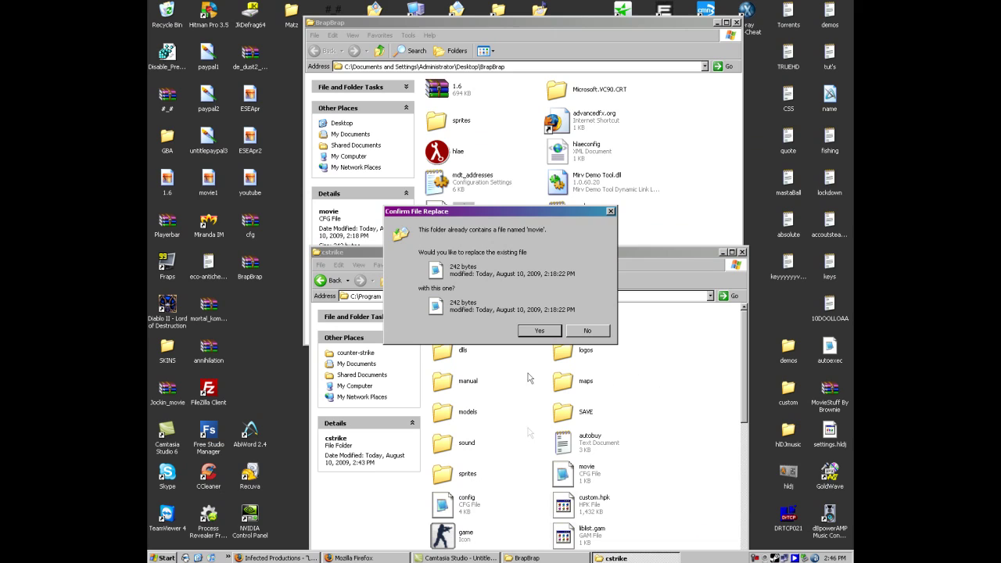
{"action": "left_click", "coordinate": [535, 332]}
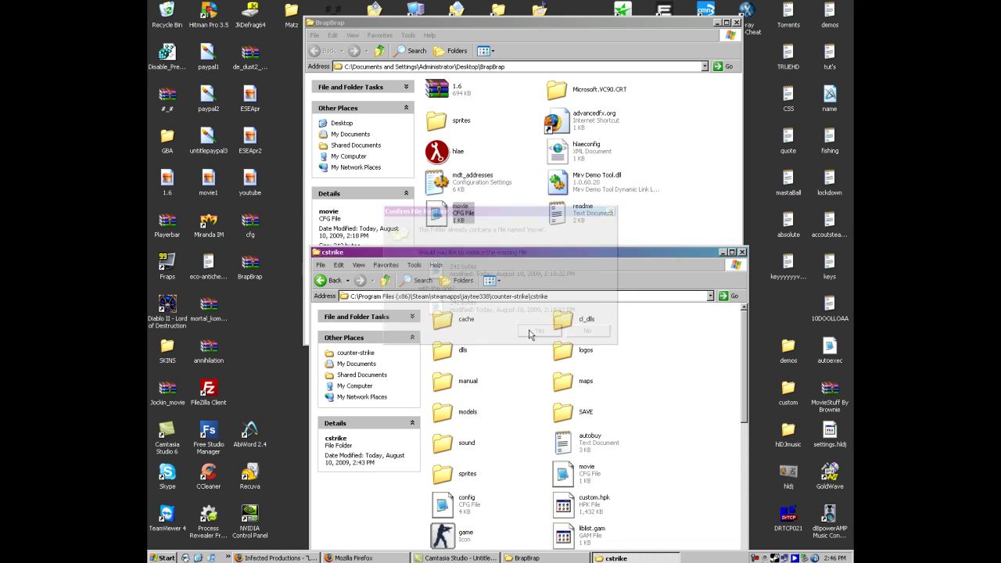
{"action": "left_click", "coordinate": [500, 239]}
{"action": "left_click_drag", "start_coordinate": [448, 125], "coordinate": [637, 436]}
{"action": "left_click", "coordinate": [492, 306]}
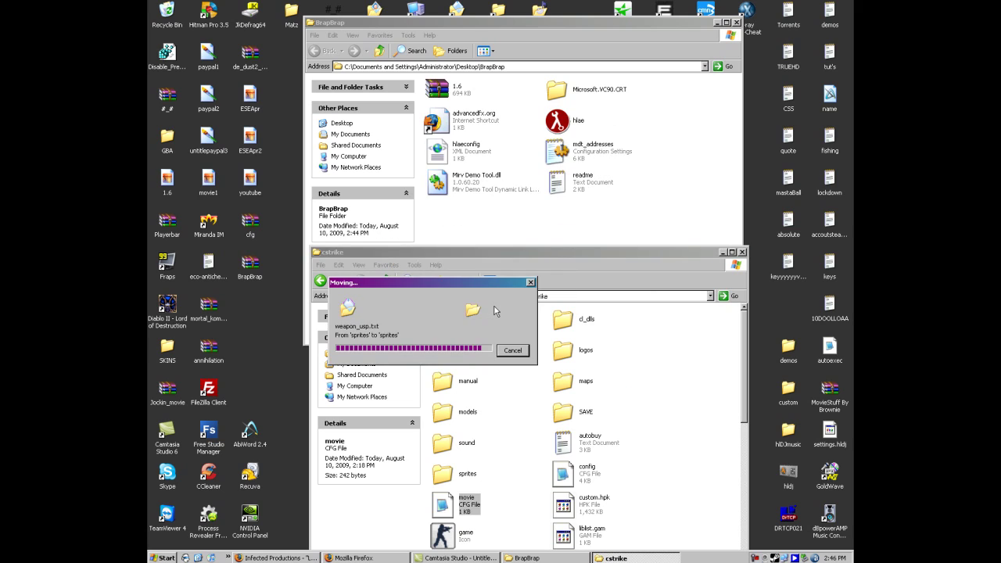
{"action": "left_click", "coordinate": [742, 252]}
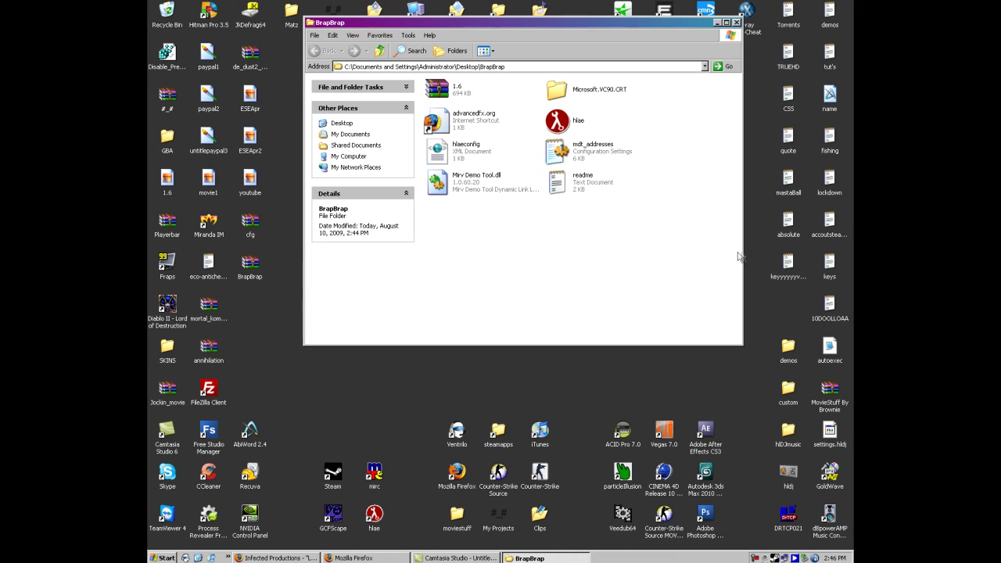
Start hlae.exe, close the BrapBrap folder and maximize the HLAE window
{"action": "double_click", "coordinate": [569, 125]}
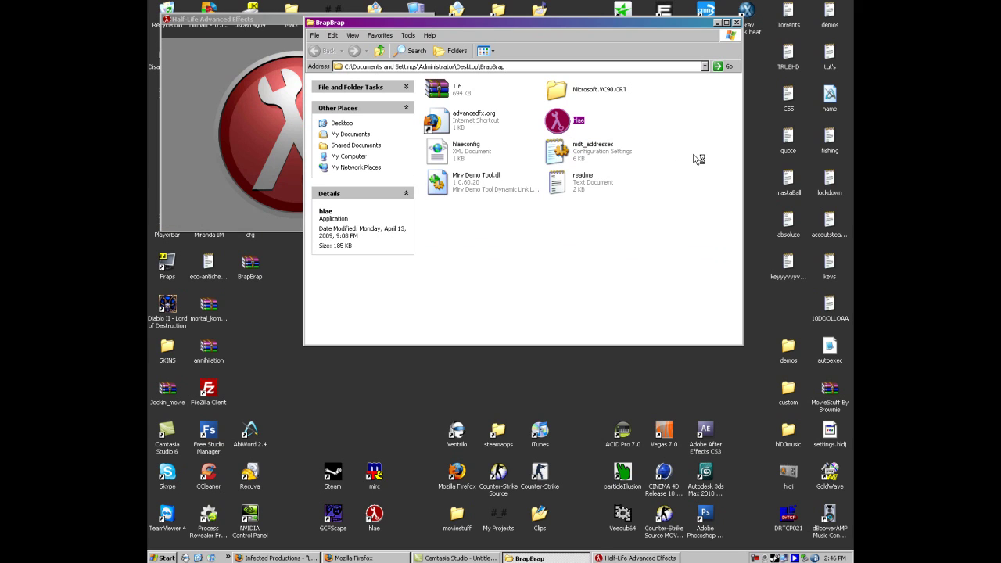
{"action": "left_click", "coordinate": [736, 23]}
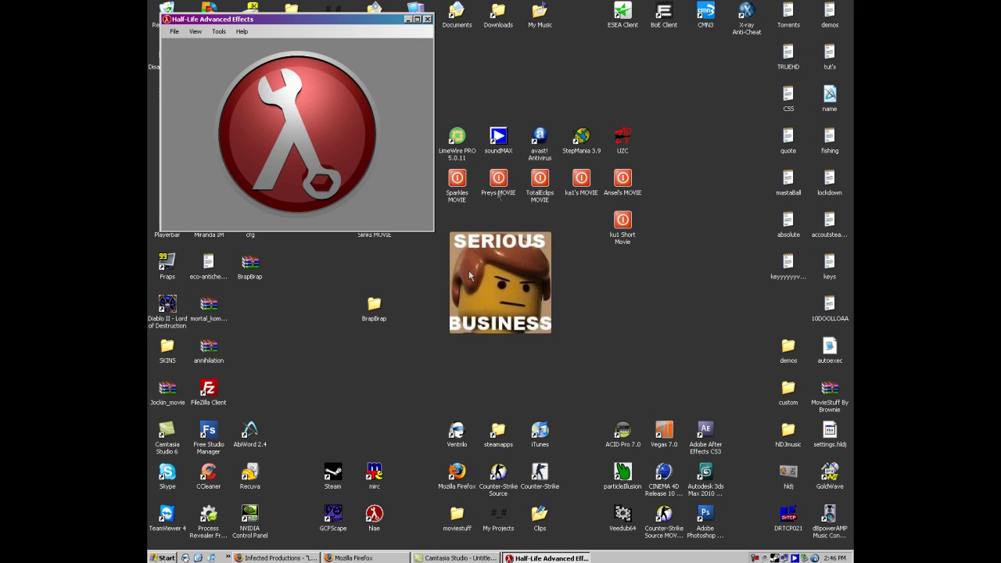
{"action": "left_click", "coordinate": [419, 20]}
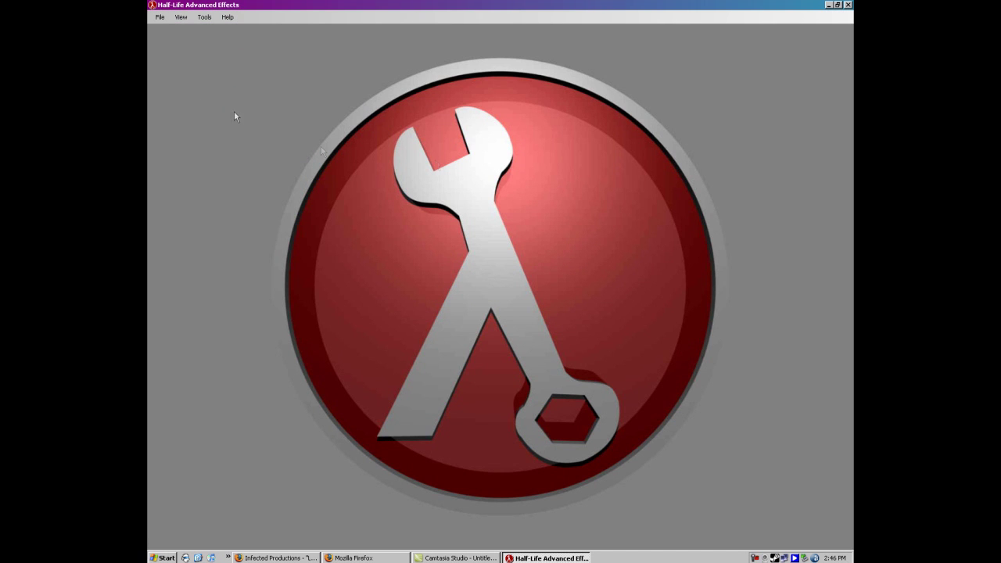
{"action": "left_click", "coordinate": [159, 18]}
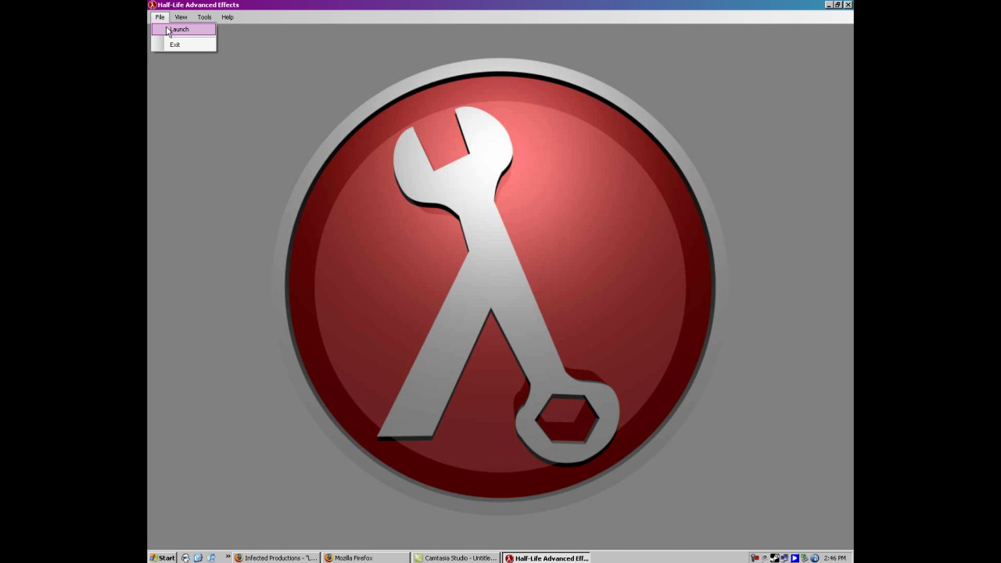
Launch Counter-Strike from hl.exe with -demoedit, forced to 1280×720 at 32-bit
{"action": "left_click", "coordinate": [169, 31]}
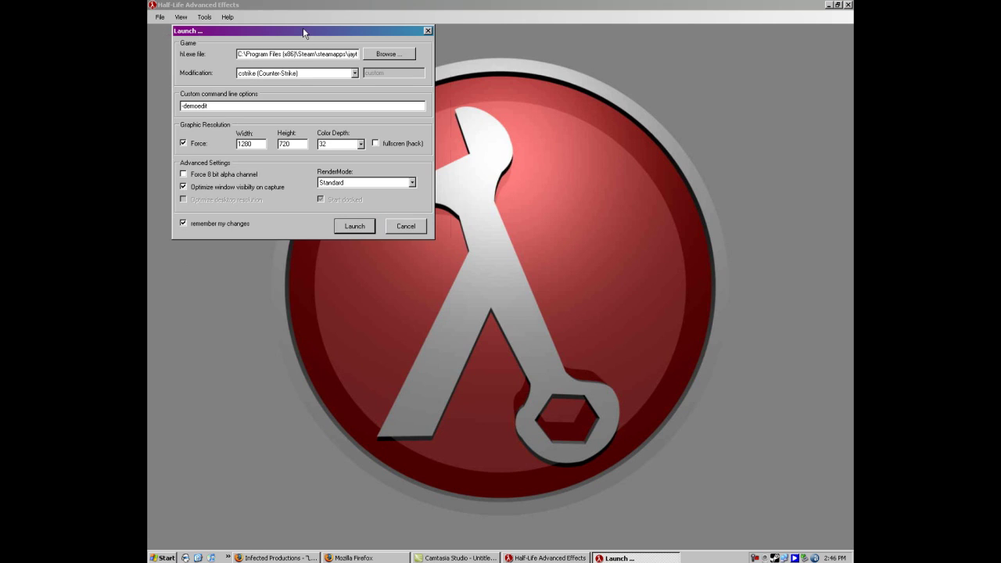
{"action": "left_click_drag", "start_coordinate": [303, 32], "coordinate": [523, 187]}
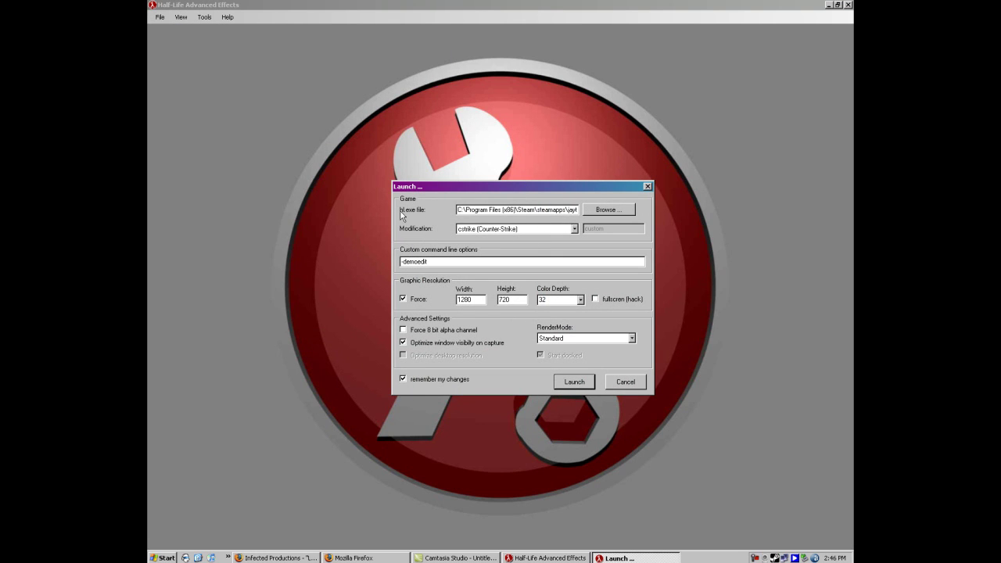
{"action": "left_click", "coordinate": [601, 209]}
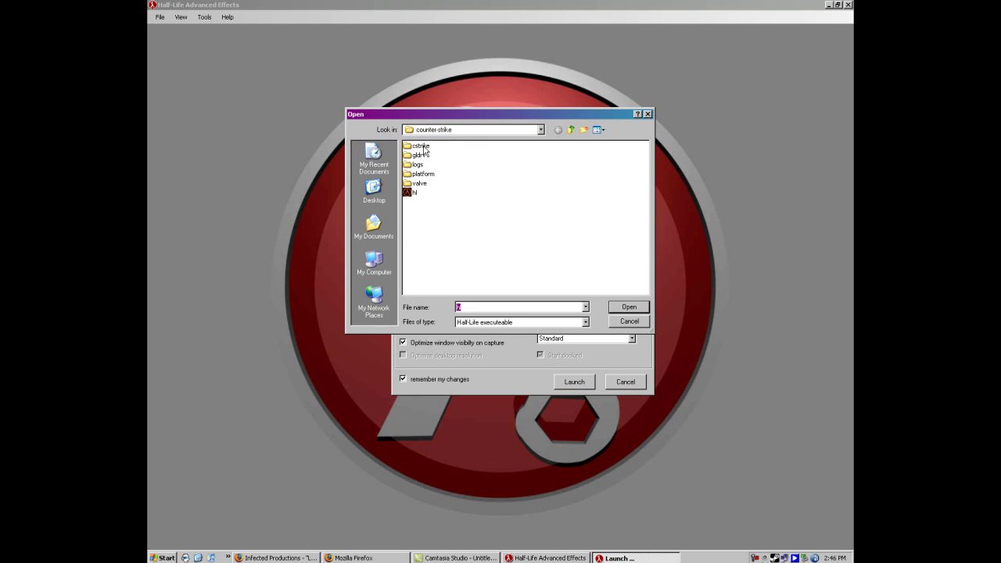
{"action": "double_click", "coordinate": [413, 194]}
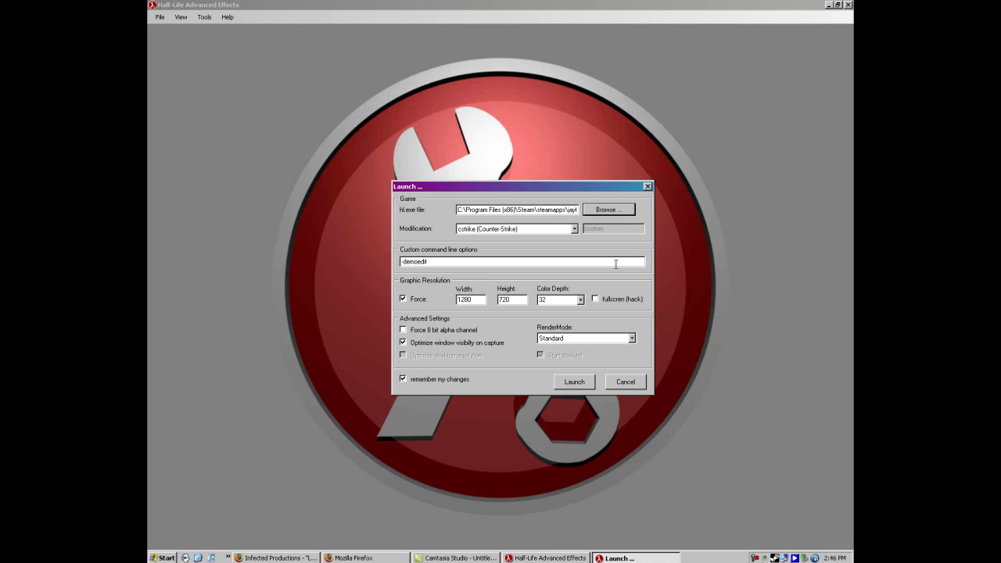
{"action": "double_click", "coordinate": [442, 262]}
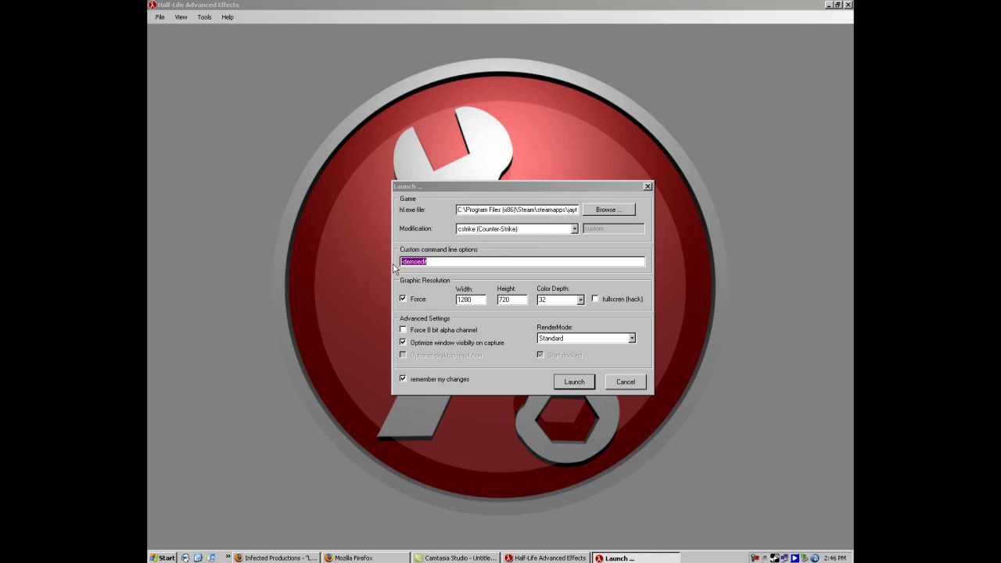
{"action": "left_click", "coordinate": [438, 262]}
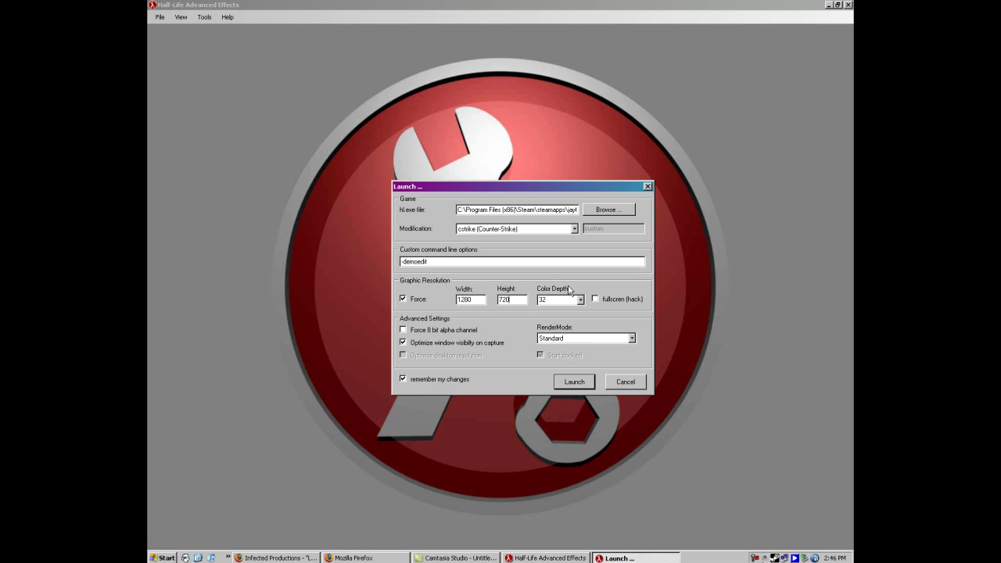
{"action": "left_click", "coordinate": [584, 382]}
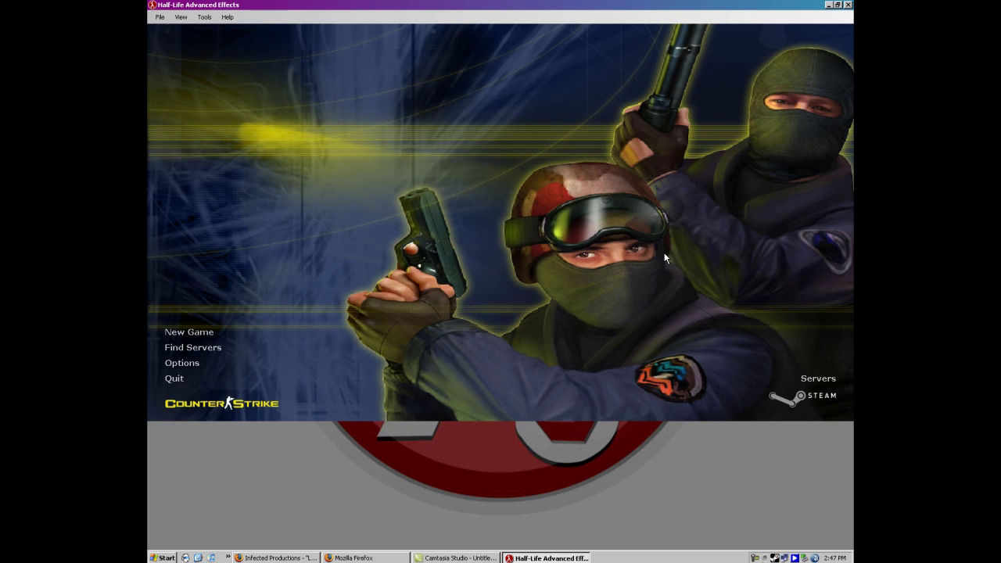
Play the trainakwallbang demo with the viewdemo console command
{"action": "left_click", "coordinate": [829, 5]}
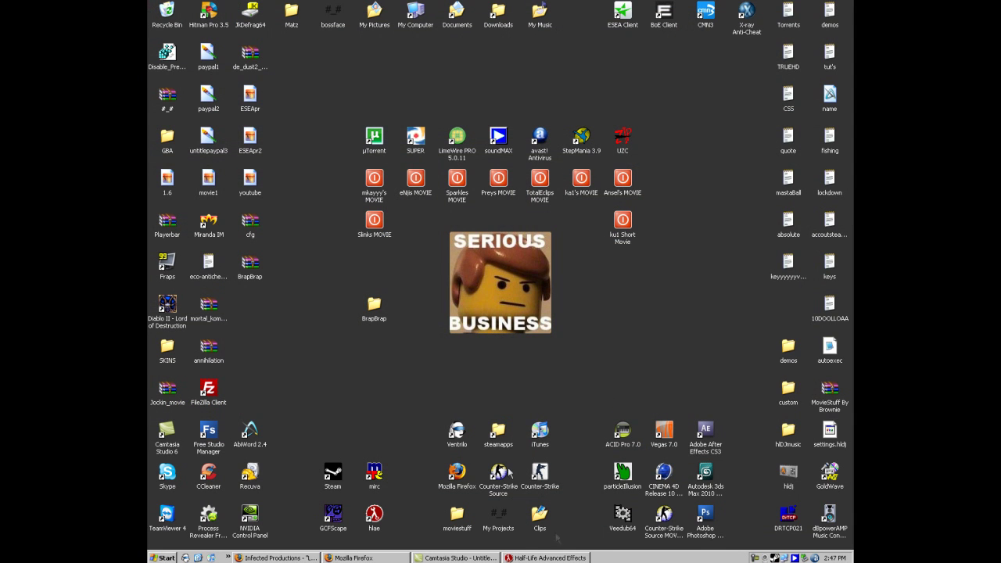
{"action": "left_click", "coordinate": [545, 557]}
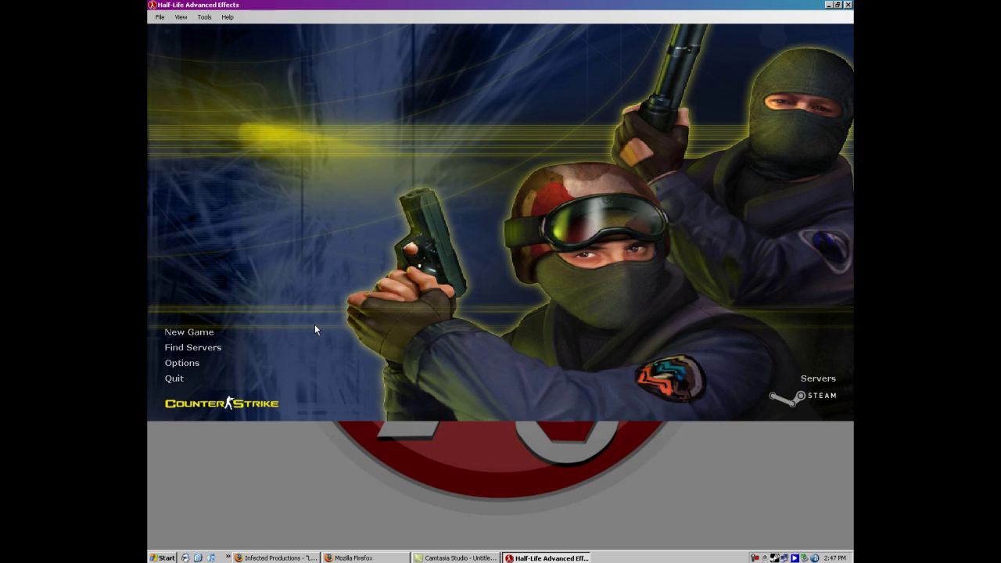
{"action": "key", "text": "grave"}
{"action": "type", "text": "view"}
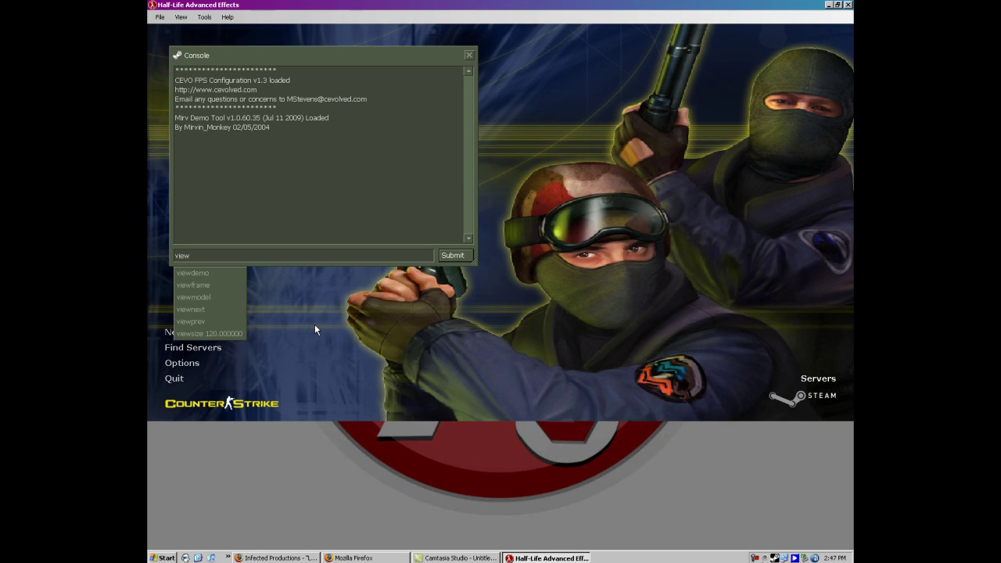
{"action": "key", "text": "Tab"}
{"action": "type", "text": "trainakwall"}
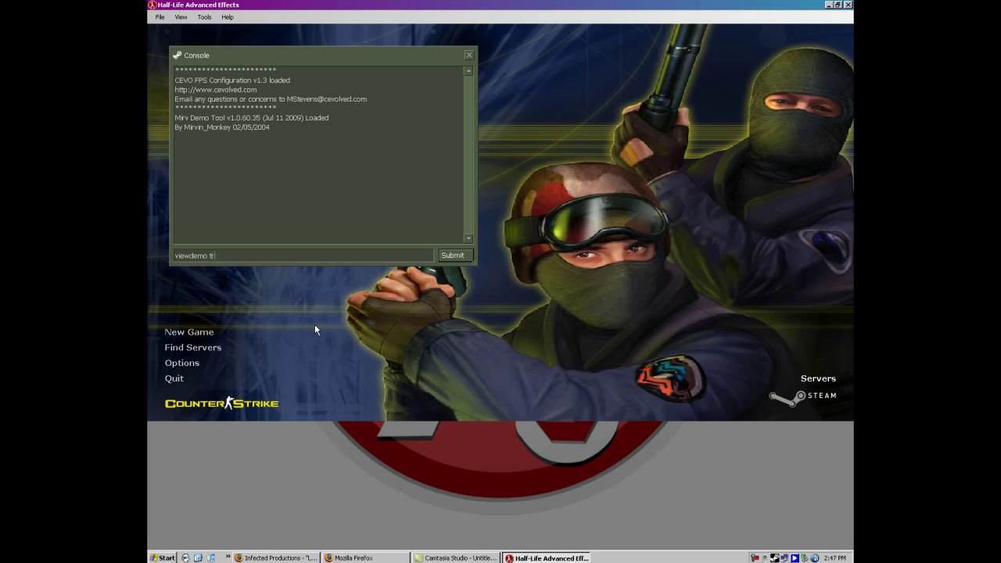
{"action": "type", "text": "bang"}
{"action": "key", "text": "Return"}
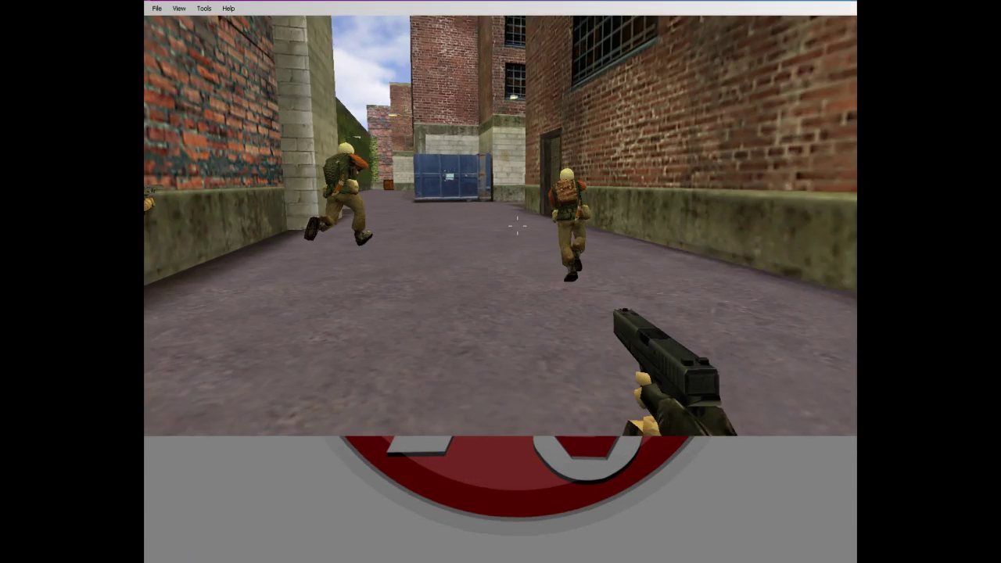
Run 'exec movie.cfg' in the console, retrying it as 'exec movie'
{"action": "key", "text": "Escape"}
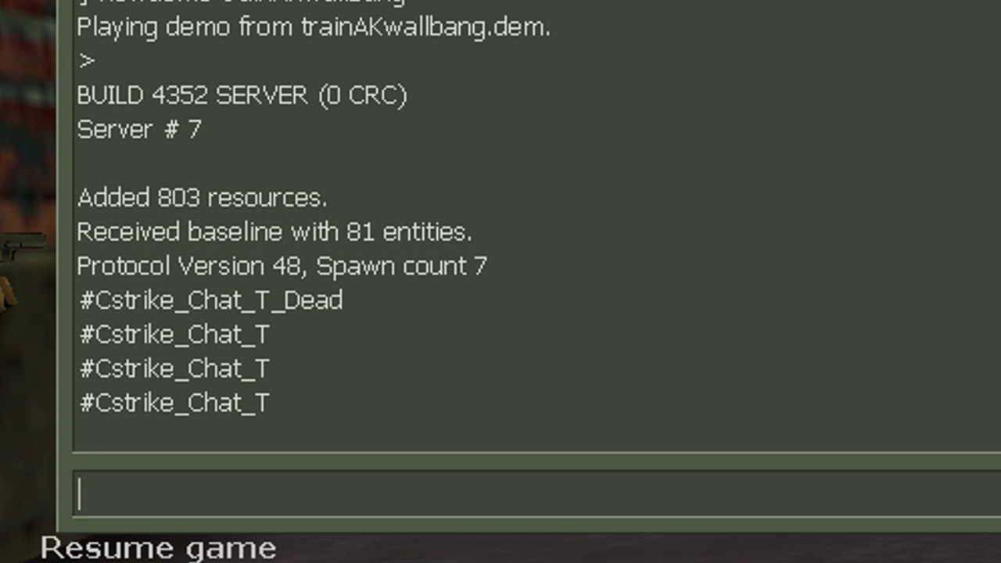
{"action": "type", "text": "exec "}
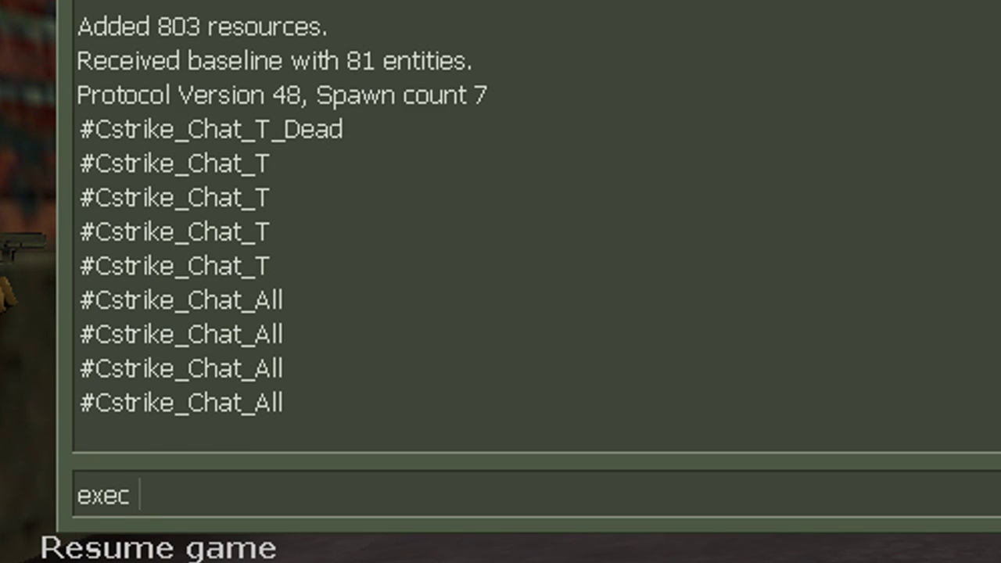
{"action": "type", "text": "movie"}
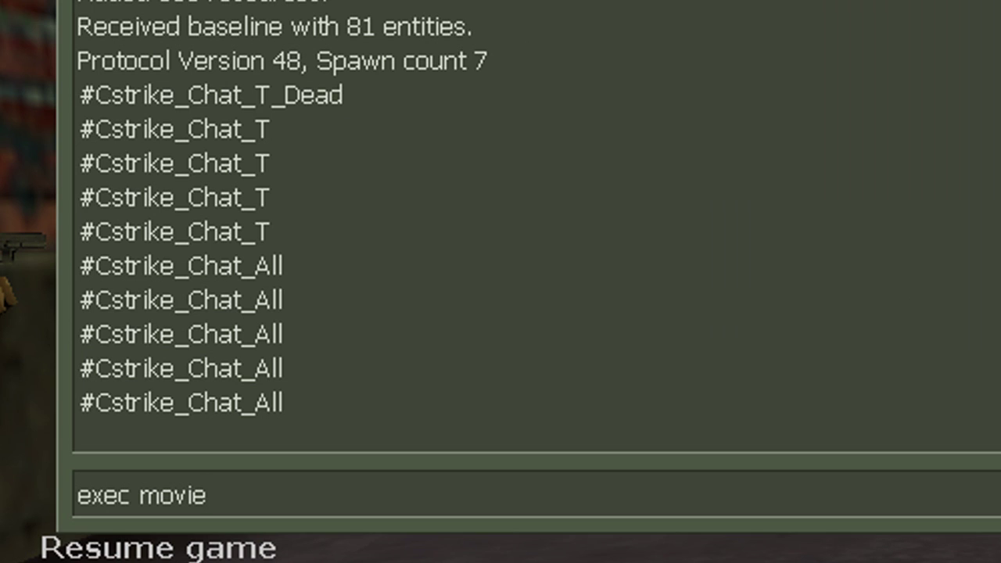
{"action": "type", "text": ".cfg"}
{"action": "key", "text": "Return"}
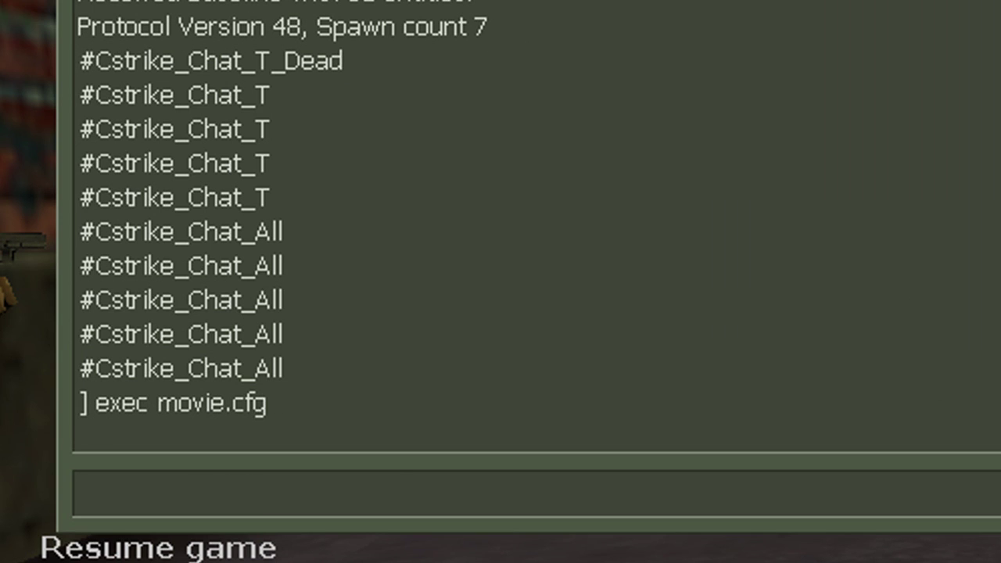
{"action": "left_click_drag", "start_coordinate": [283, 332], "coordinate": [156, 334]}
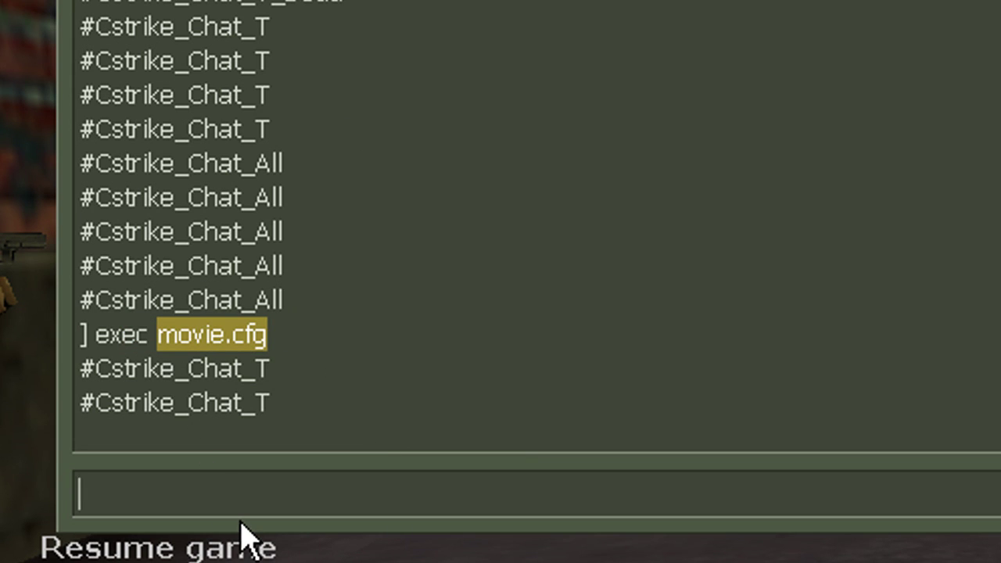
{"action": "type", "text": "exec movie"}
{"action": "key", "text": "Return"}
{"action": "type", "text": "ex"}
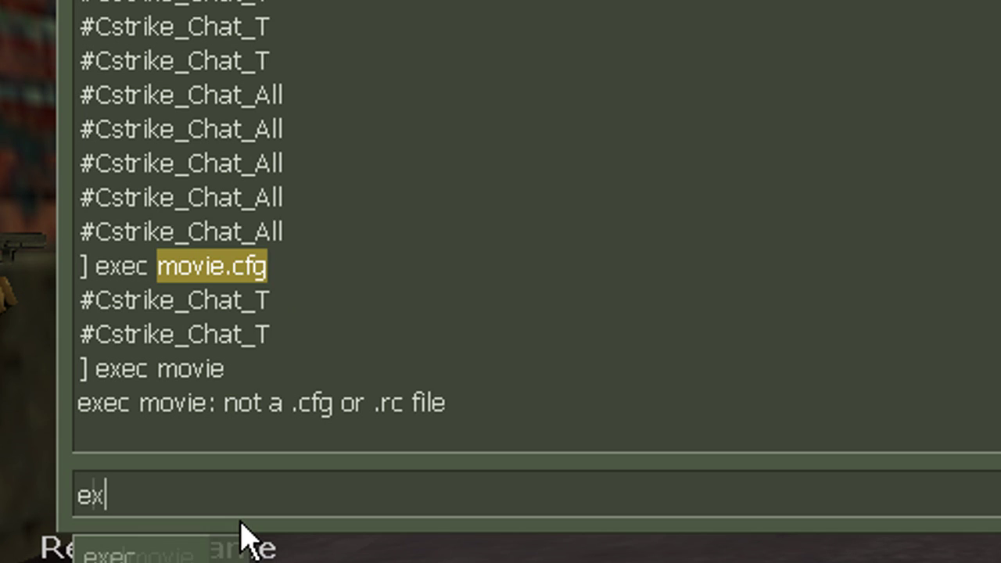
{"action": "type", "text": "ec movie."}
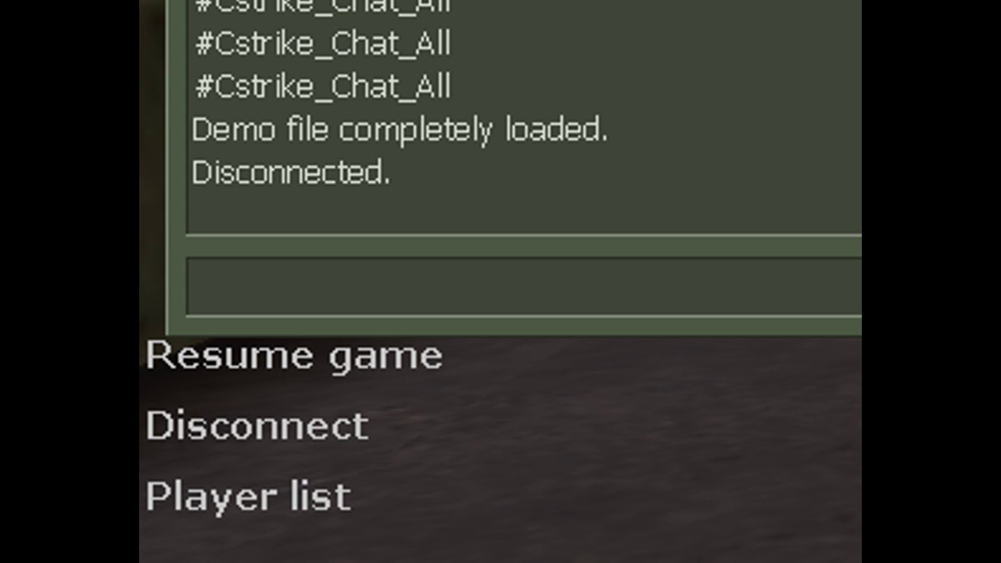
Enter mirv_movie_fps 90 and mirv_movie_export_sound 1 in the console
{"action": "type", "text": "mir"}
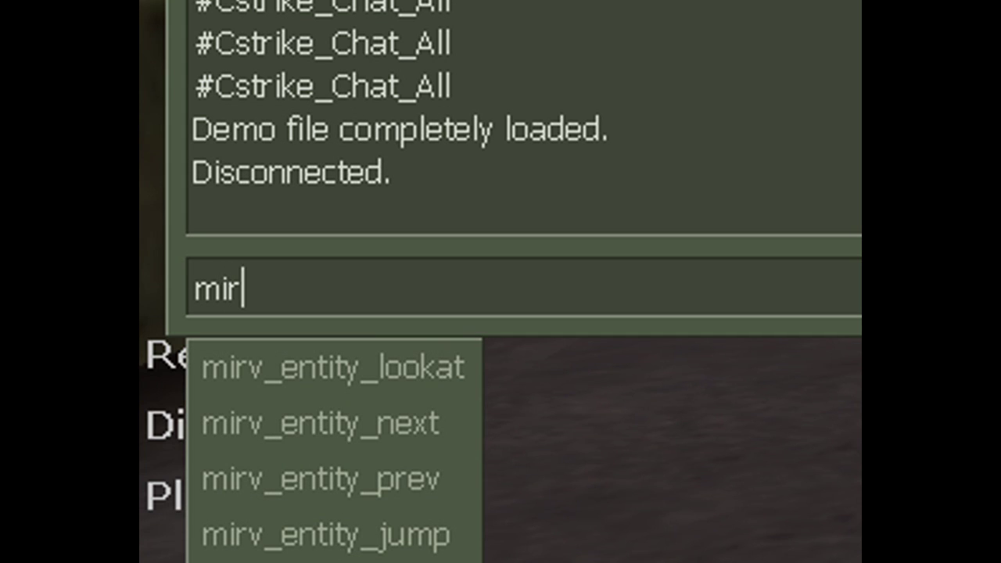
{"action": "type", "text": "v_movie"}
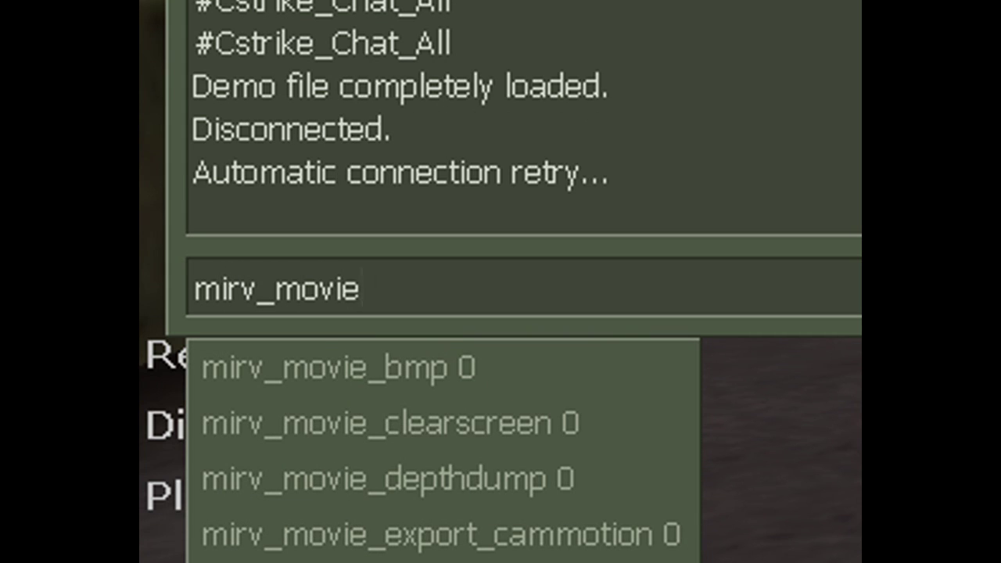
{"action": "type", "text": "_fps 90"}
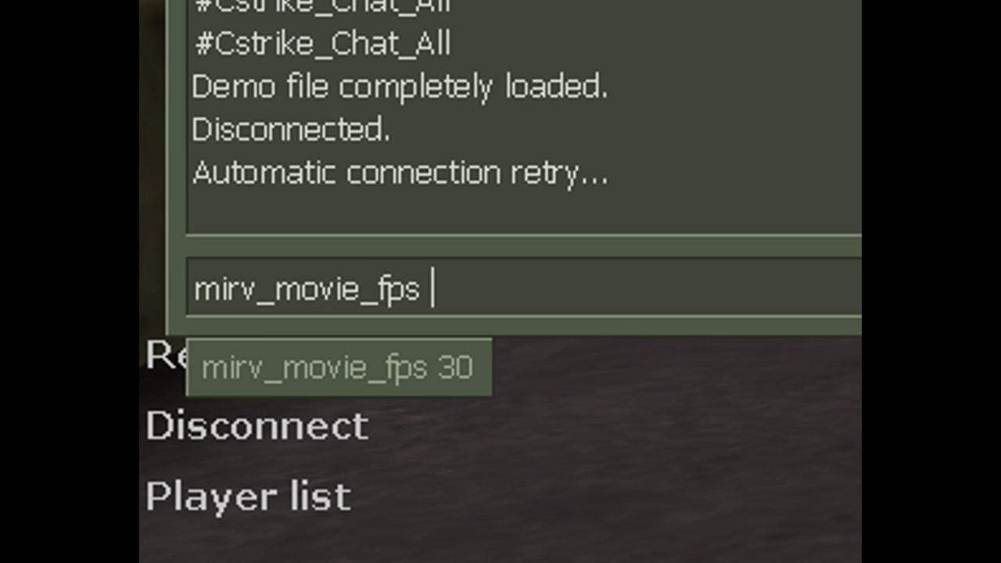
{"action": "key", "text": "Return"}
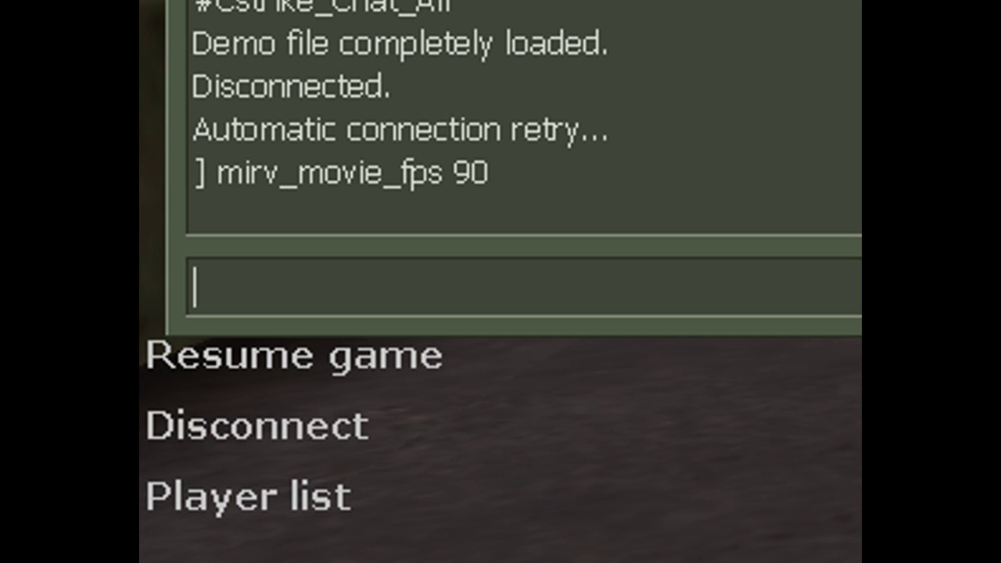
{"action": "type", "text": "mirv_mo"}
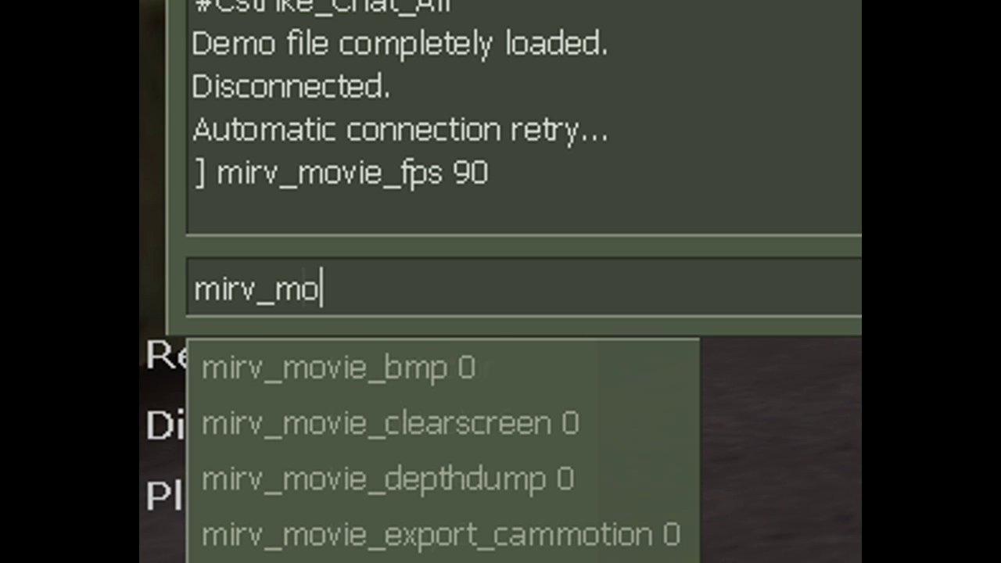
{"action": "type", "text": "vie_exp"}
{"action": "key", "text": "Tab"}
{"action": "key", "text": "Tab"}
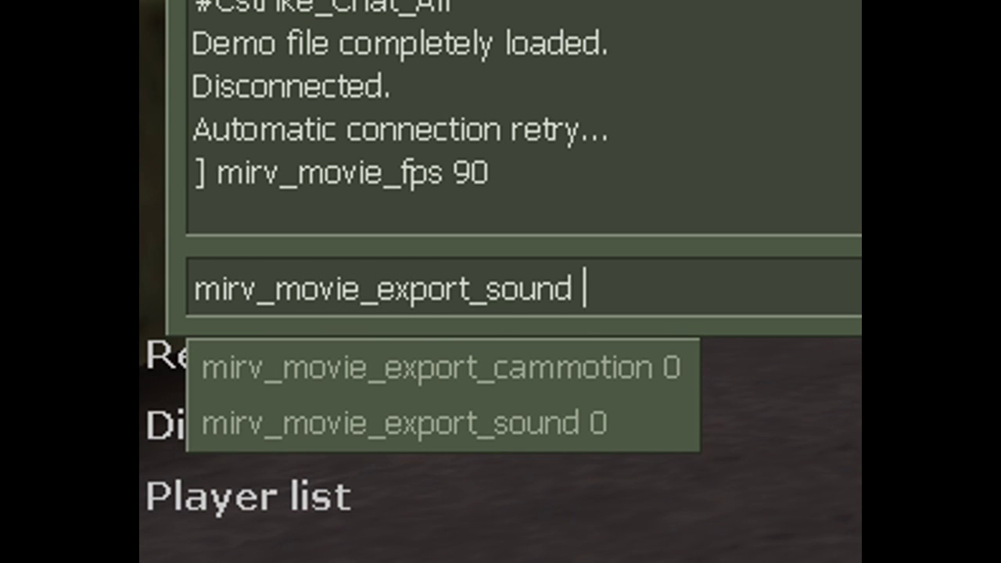
{"action": "type", "text": "1"}
{"action": "key", "text": "Return"}
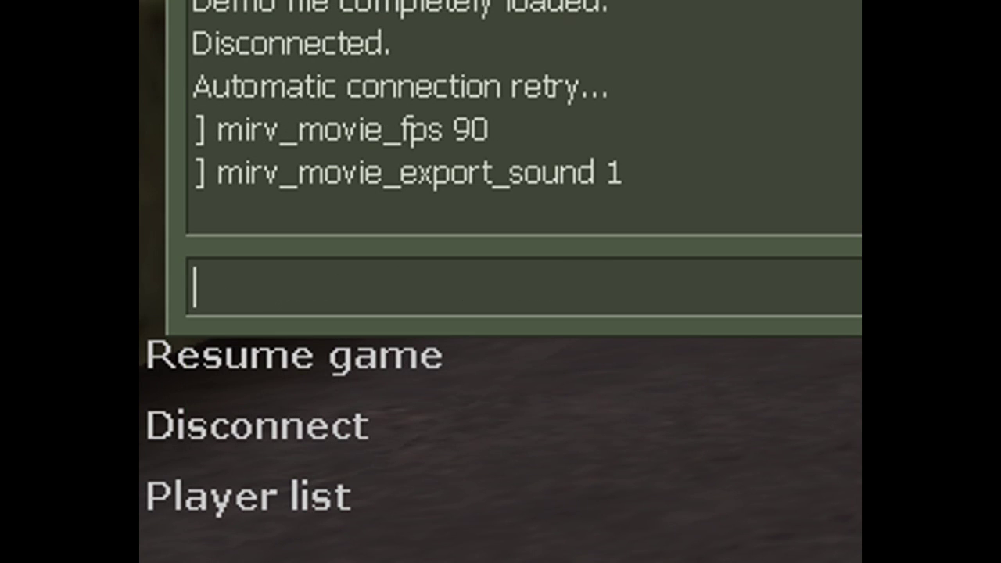
{"action": "key", "text": "Up"}
{"action": "key", "text": "Return"}
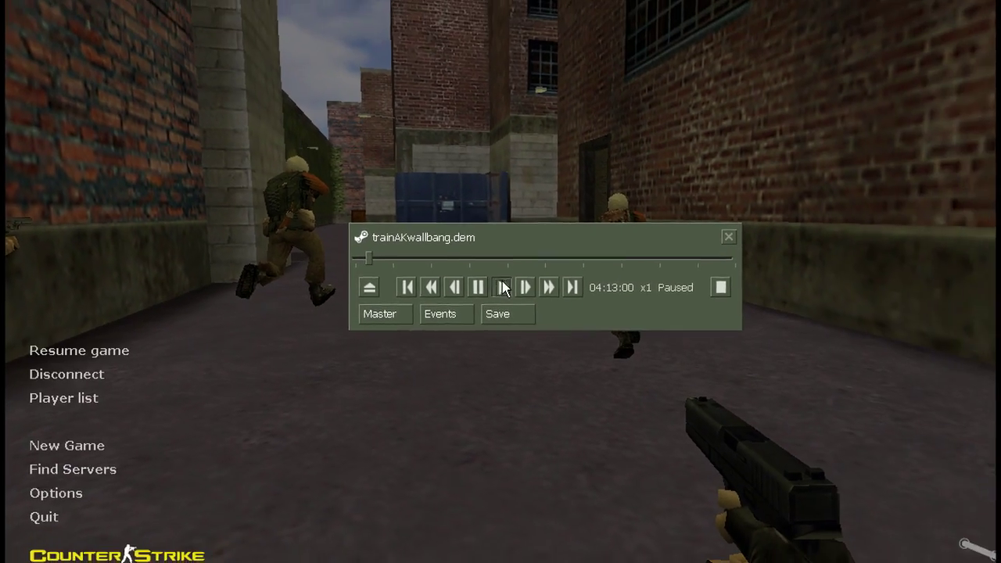
Let the trainAKwallbang demo play through for capture, then quit Counter-Strike
{"action": "left_click", "coordinate": [655, 270]}
{"action": "key", "text": "Escape"}
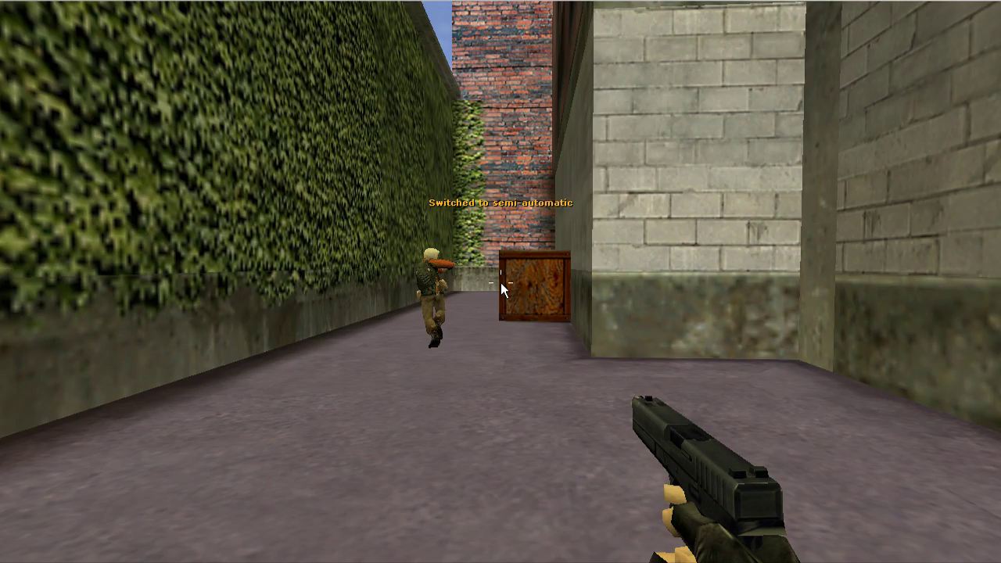
{"action": "key", "text": "Escape"}
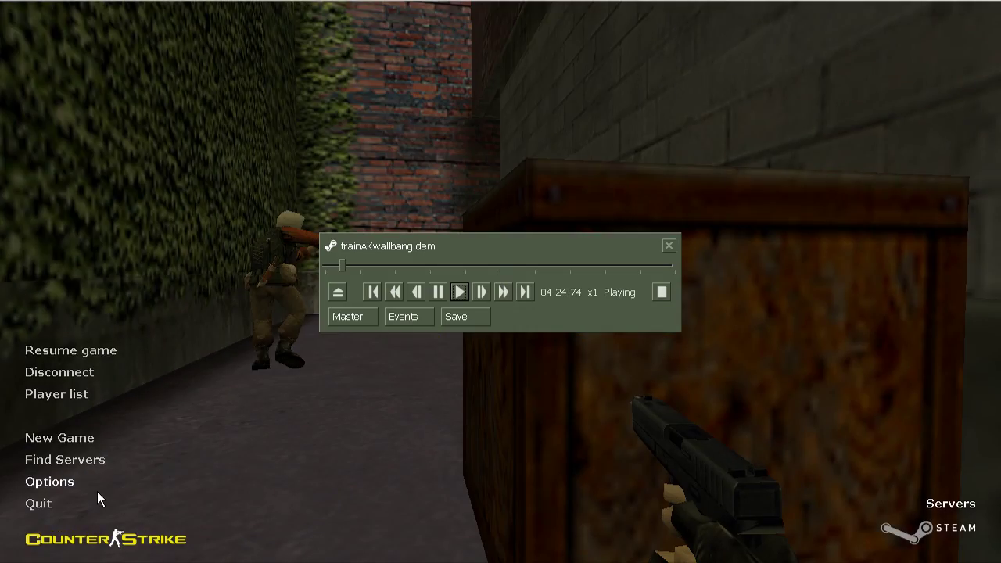
{"action": "left_click", "coordinate": [97, 498]}
{"action": "left_click", "coordinate": [480, 302]}
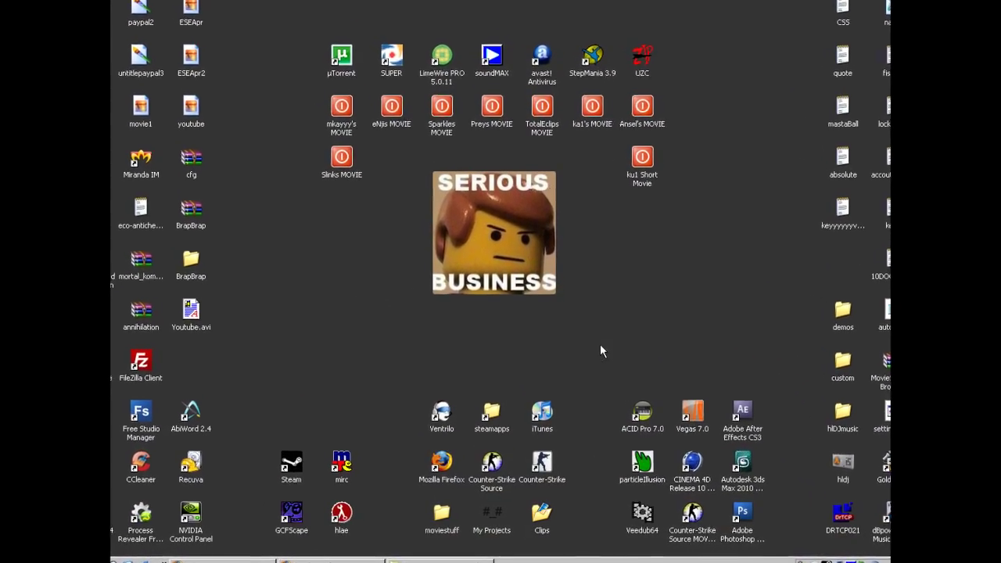
Open the counter-strike folder via steamapps and the user's account folder to find the captured frames
{"action": "left_click", "coordinate": [497, 430]}
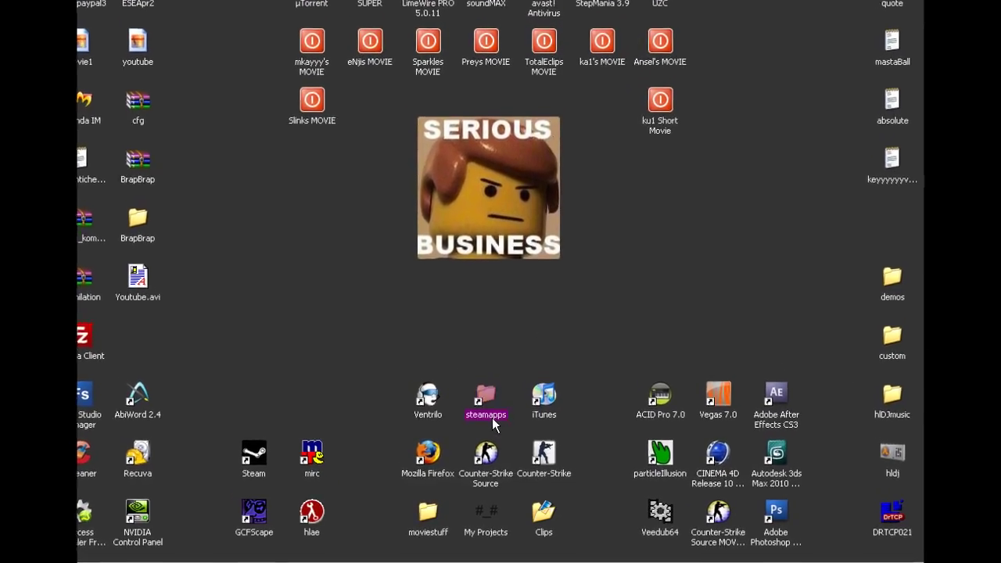
{"action": "double_click", "coordinate": [492, 419]}
{"action": "double_click", "coordinate": [607, 236]}
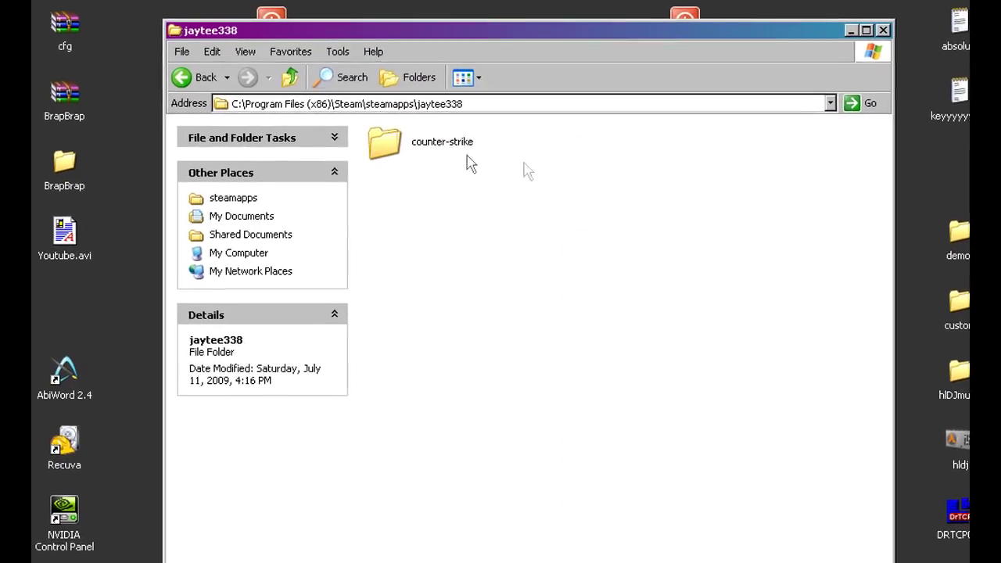
{"action": "double_click", "coordinate": [422, 143]}
{"action": "double_click", "coordinate": [407, 141]}
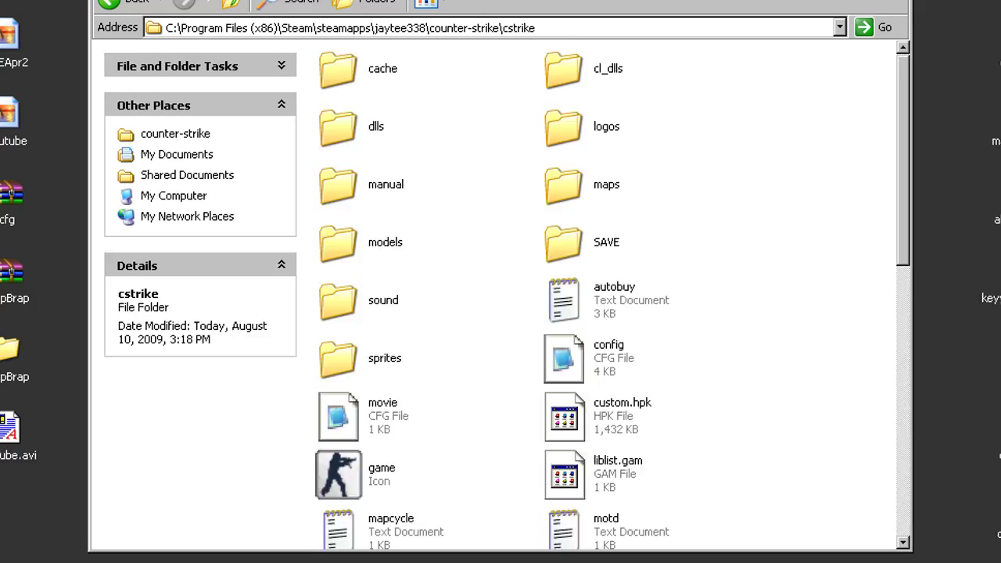
{"action": "scroll", "coordinate": [607, 297], "scroll_direction": "down", "scroll_amount": 10}
{"action": "scroll", "coordinate": [564, 251], "scroll_direction": "up", "scroll_amount": 10}
{"action": "key", "text": "BackSpace"}
Drag untitled_00_all_00000.tga onto the Veedub64 shortcut to load the frames in VirtualDub
{"action": "scroll", "coordinate": [727, 364], "scroll_direction": "down", "scroll_amount": 5}
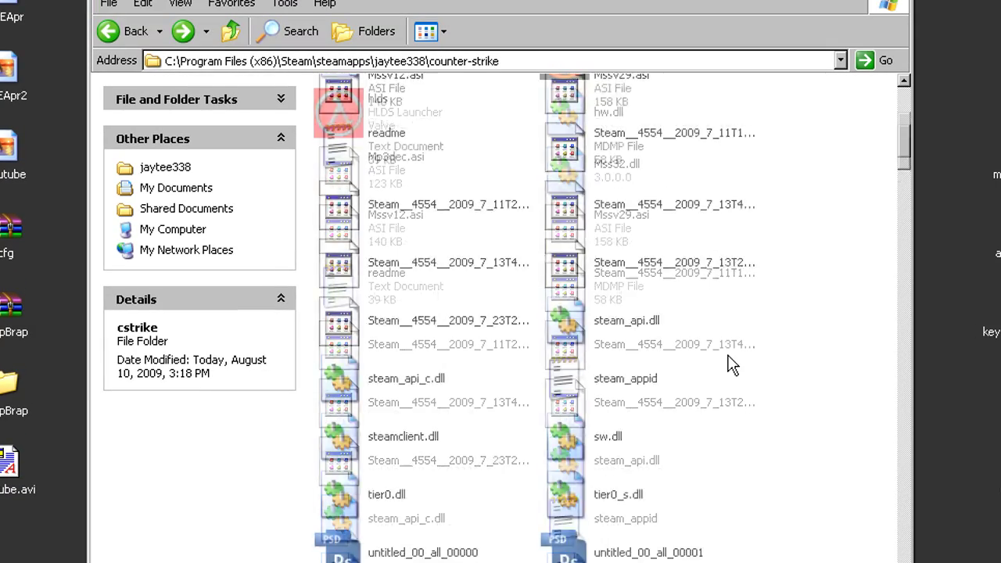
{"action": "scroll", "coordinate": [727, 364], "scroll_direction": "down", "scroll_amount": 3}
{"action": "left_click_drag", "start_coordinate": [754, 124], "coordinate": [456, 561]}
{"action": "left_click", "coordinate": [759, 463]}
{"action": "scroll", "coordinate": [762, 435], "scroll_direction": "up", "scroll_amount": 3}
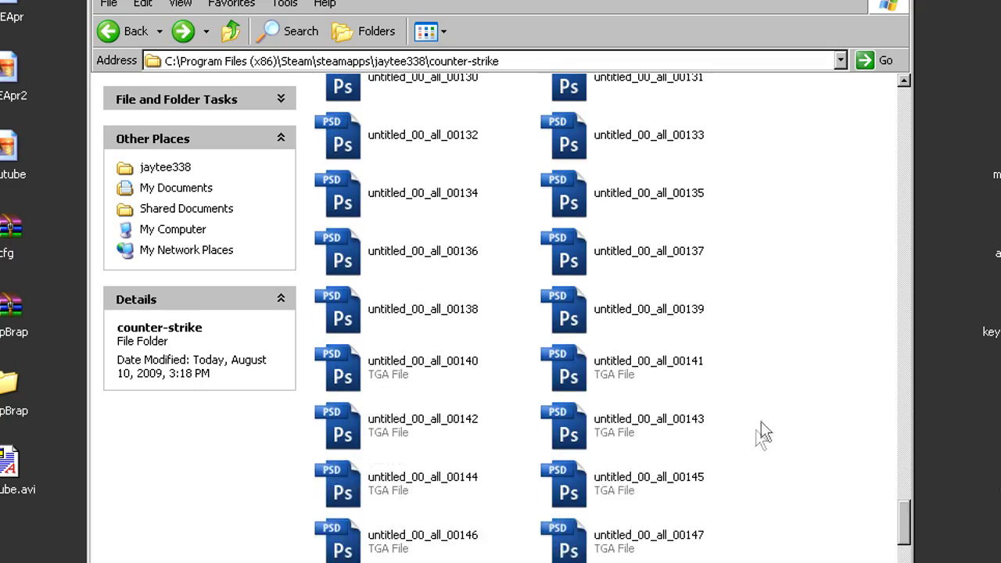
{"action": "scroll", "coordinate": [678, 424], "scroll_direction": "down", "scroll_amount": 5}
{"action": "left_click", "coordinate": [681, 383]}
{"action": "left_click", "coordinate": [787, 409]}
{"action": "scroll", "coordinate": [787, 409], "scroll_direction": "up", "scroll_amount": 15}
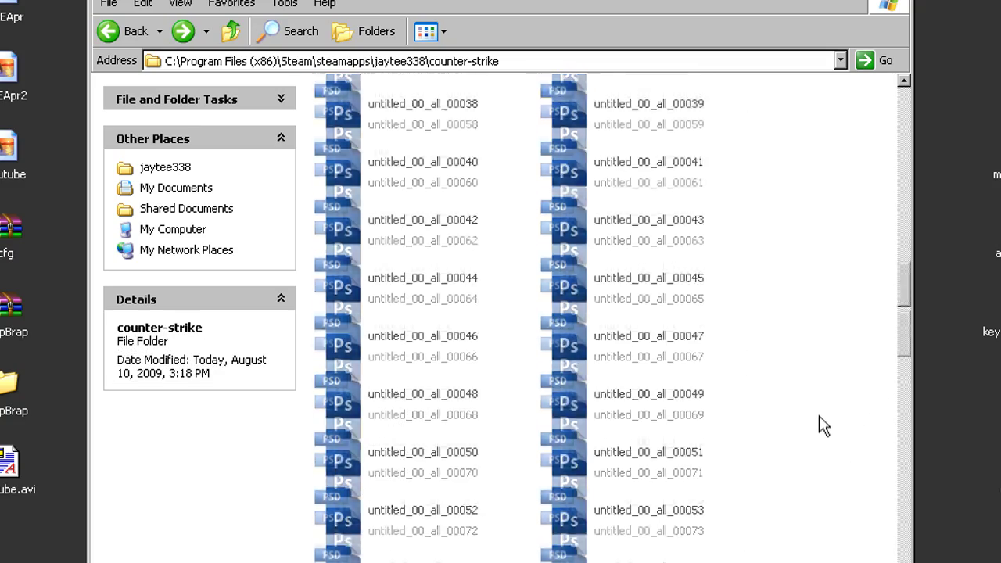
{"action": "scroll", "coordinate": [819, 425], "scroll_direction": "up", "scroll_amount": 10}
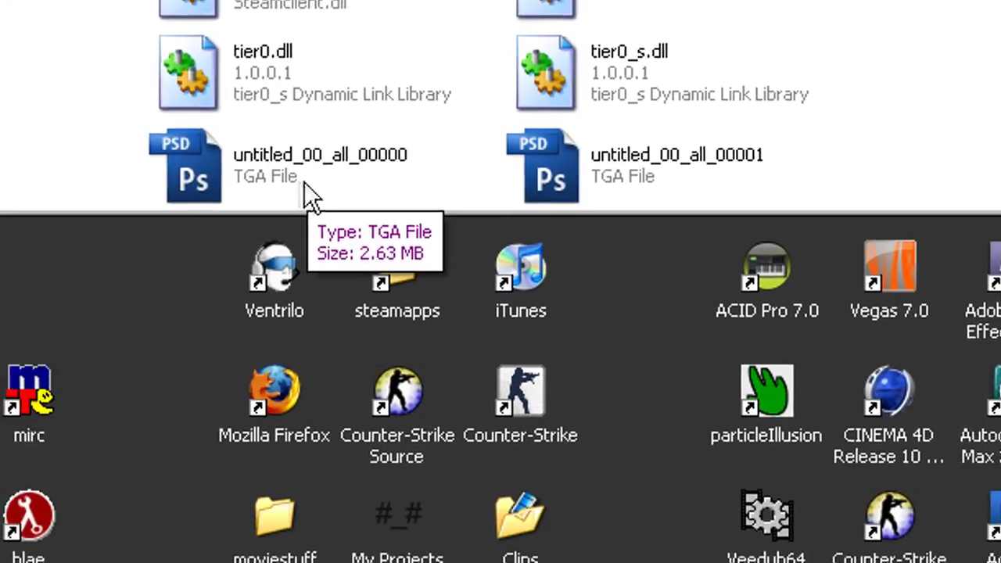
{"action": "left_click_drag", "start_coordinate": [305, 192], "coordinate": [793, 509]}
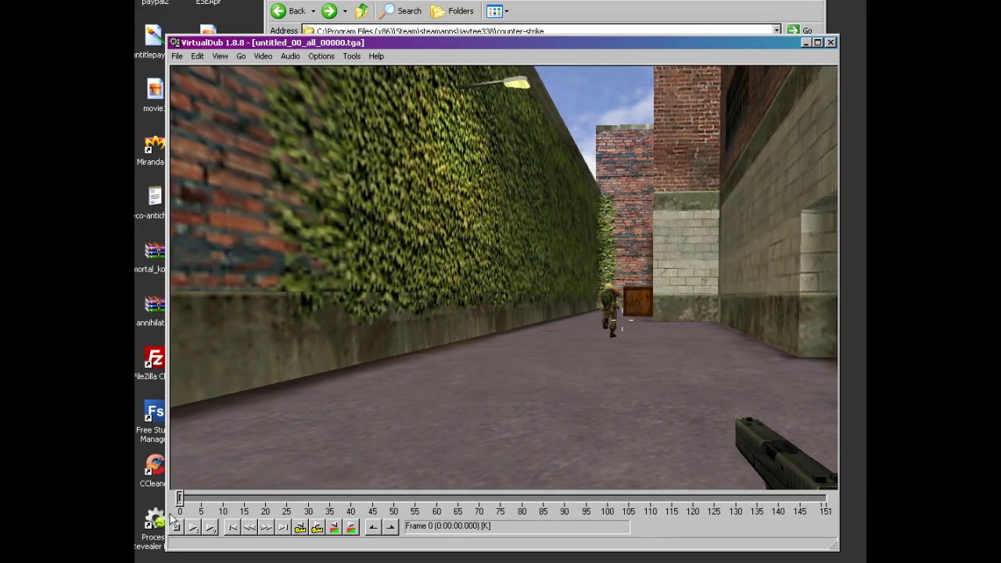
Scrub to frame 87 and load untitled_00_sound from another file as the audio track
{"action": "left_click_drag", "start_coordinate": [179, 506], "coordinate": [530, 508]}
{"action": "left_click", "coordinate": [290, 56]}
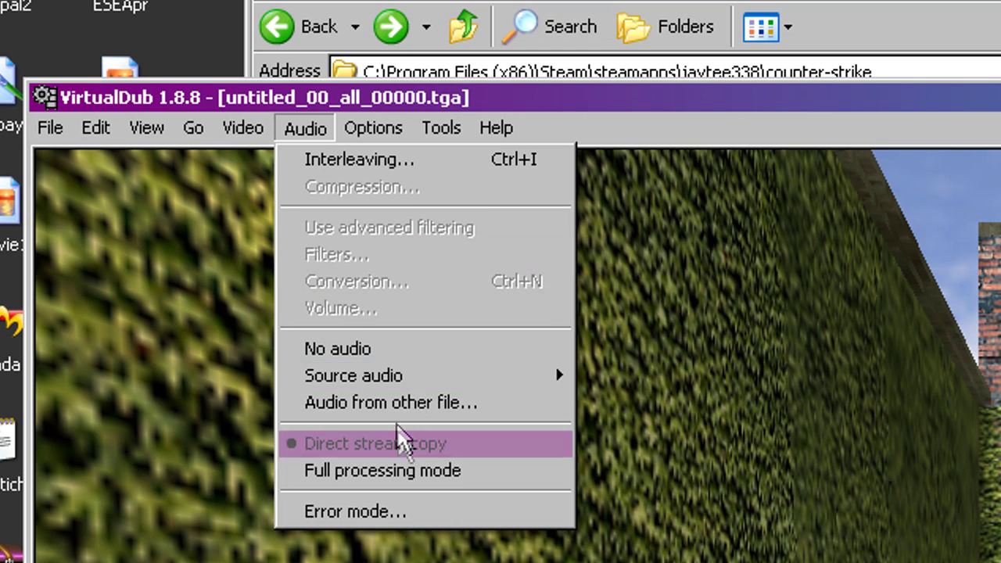
{"action": "left_click", "coordinate": [334, 179]}
{"action": "double_click", "coordinate": [287, 389]}
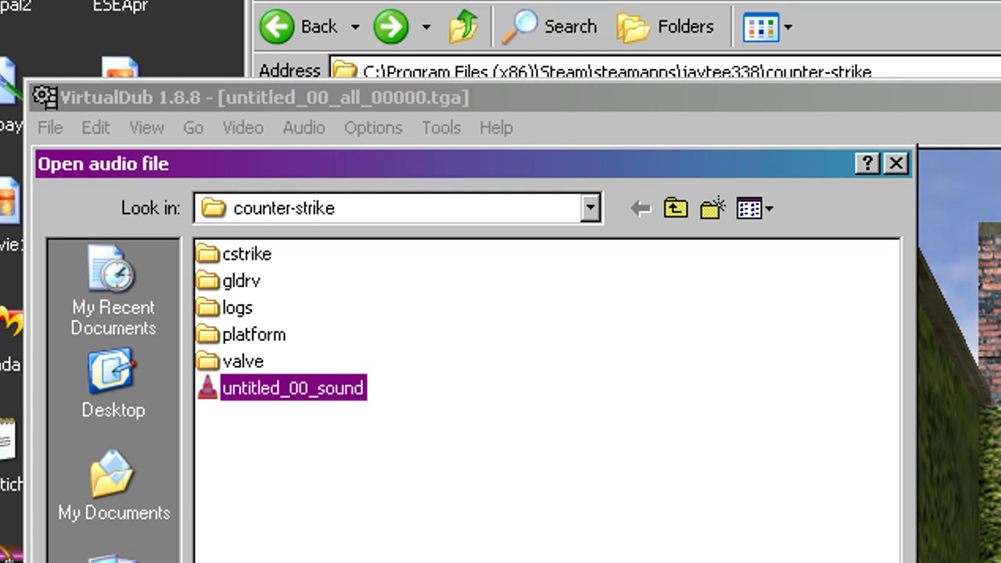
{"action": "left_click", "coordinate": [303, 127]}
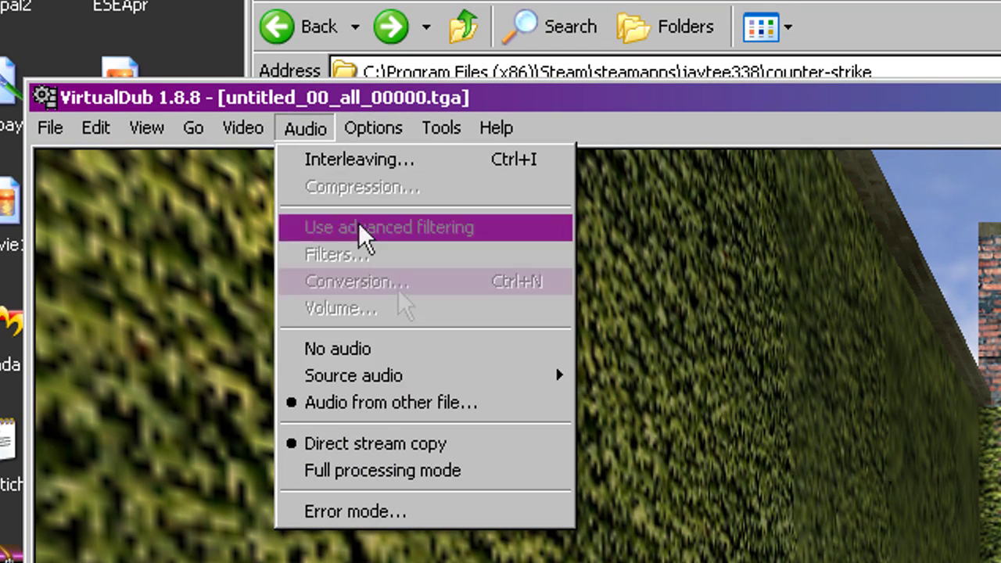
{"action": "left_click", "coordinate": [426, 398]}
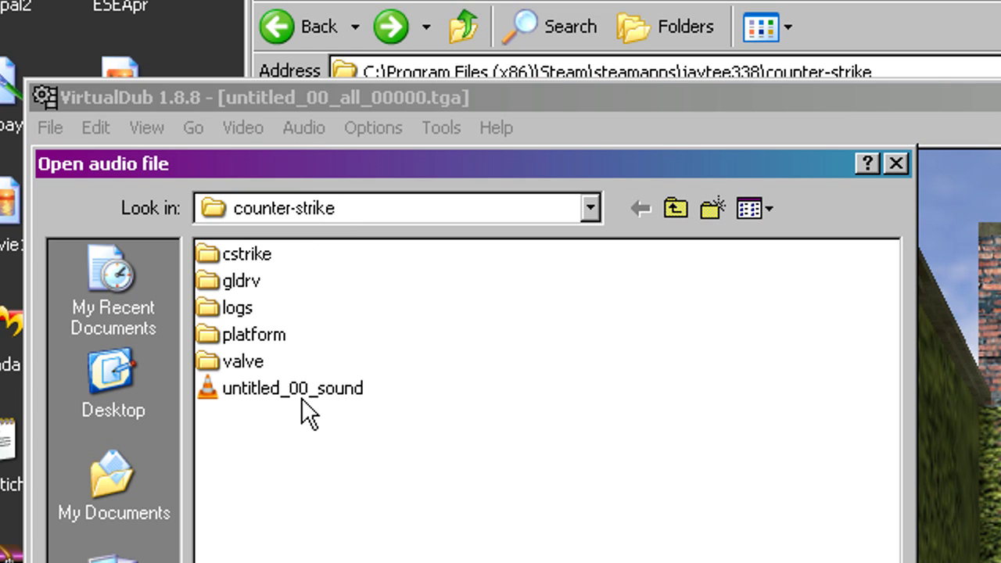
{"action": "double_click", "coordinate": [302, 397]}
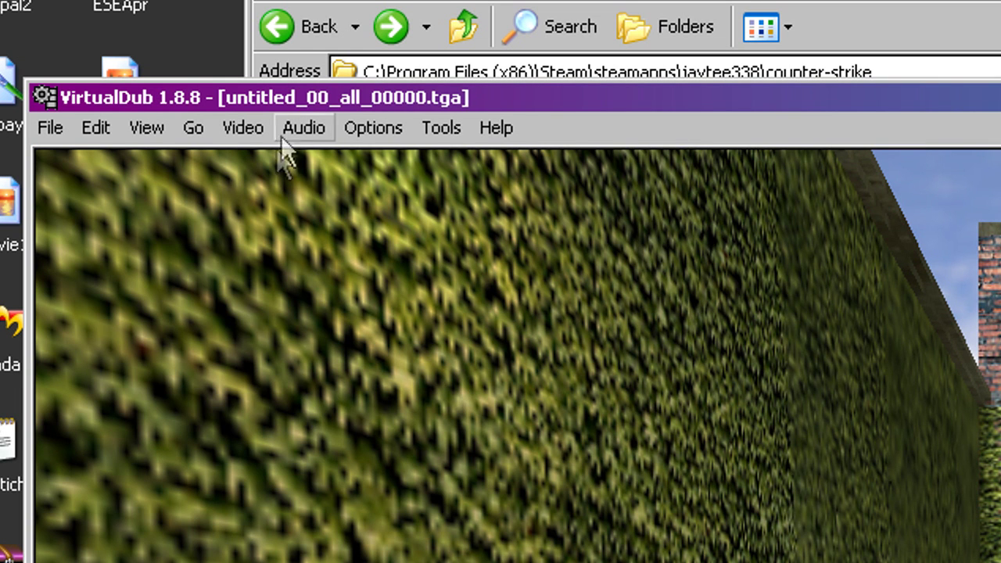
Switch audio to full processing mode and change the video frame rate to 90 fps
{"action": "left_click", "coordinate": [301, 127]}
{"action": "left_click", "coordinate": [391, 478]}
{"action": "left_click", "coordinate": [243, 128]}
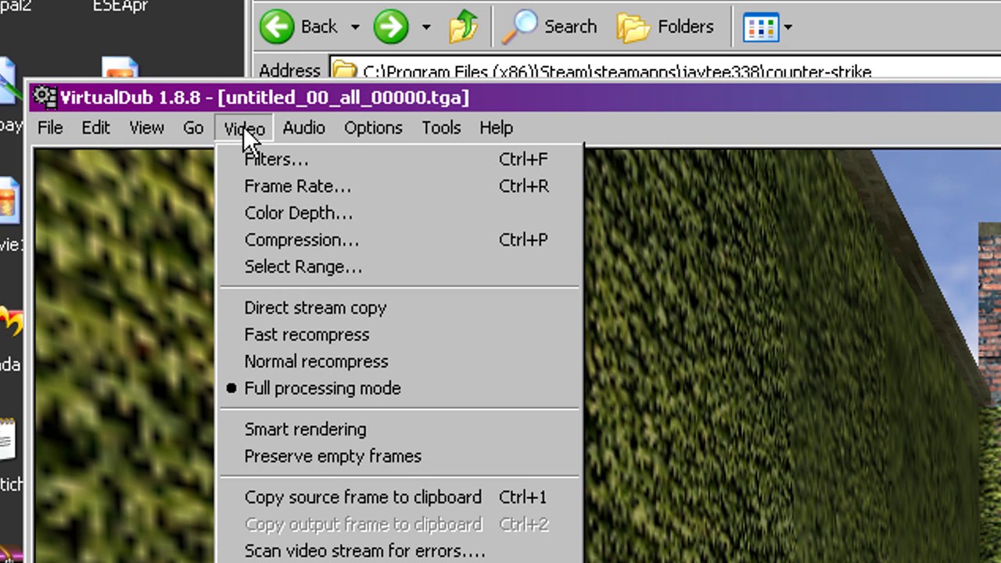
{"action": "left_click", "coordinate": [304, 195]}
{"action": "left_click", "coordinate": [282, 264]}
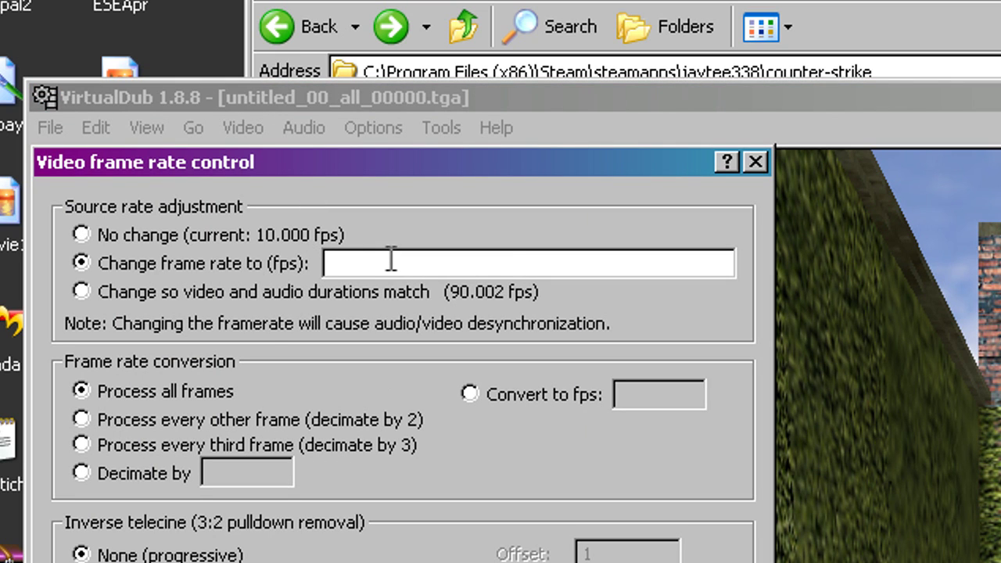
{"action": "type", "text": "90"}
{"action": "key", "text": "Return"}
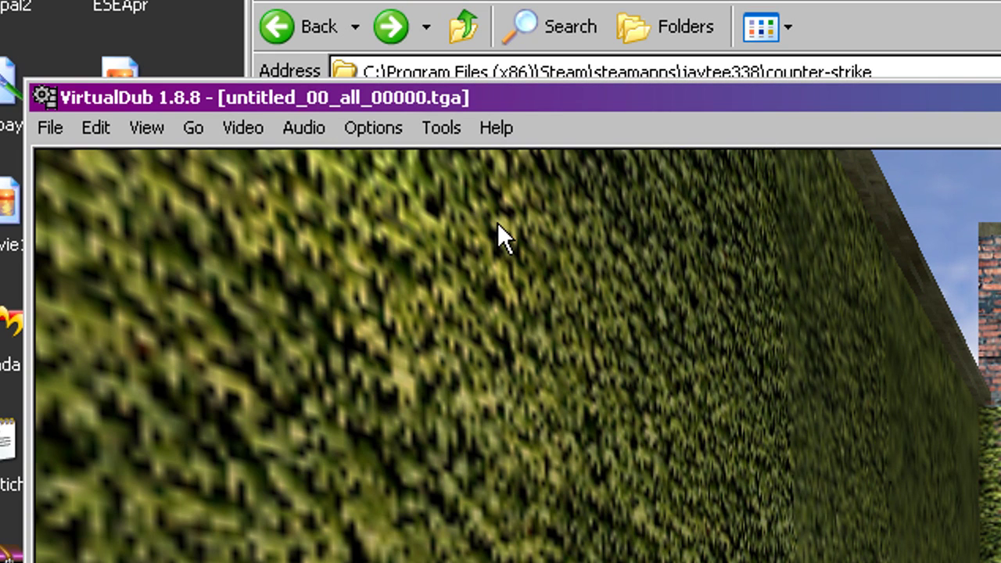
Bring up the video compression settings and move that window lower on screen
{"action": "left_click", "coordinate": [232, 127]}
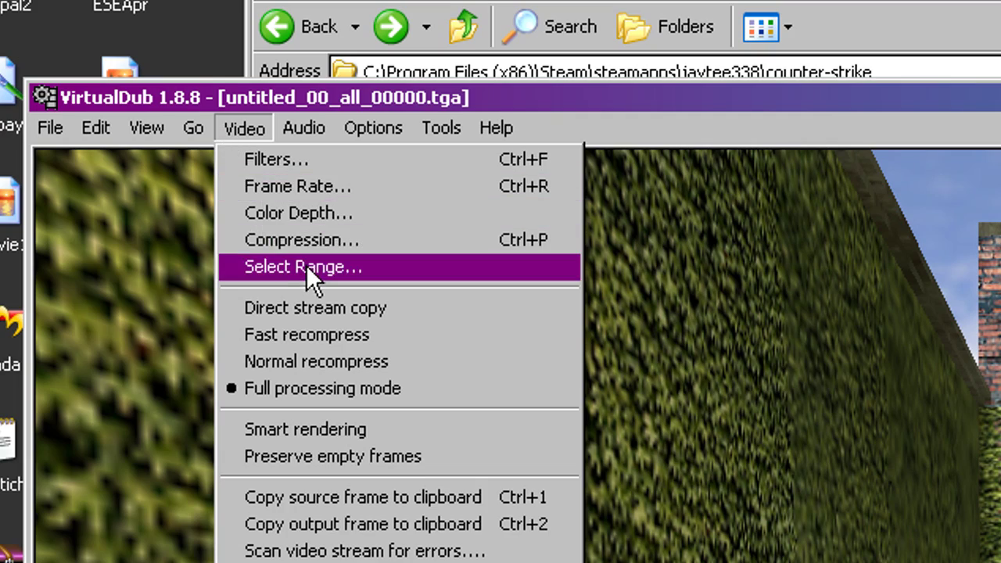
{"action": "left_click", "coordinate": [315, 241]}
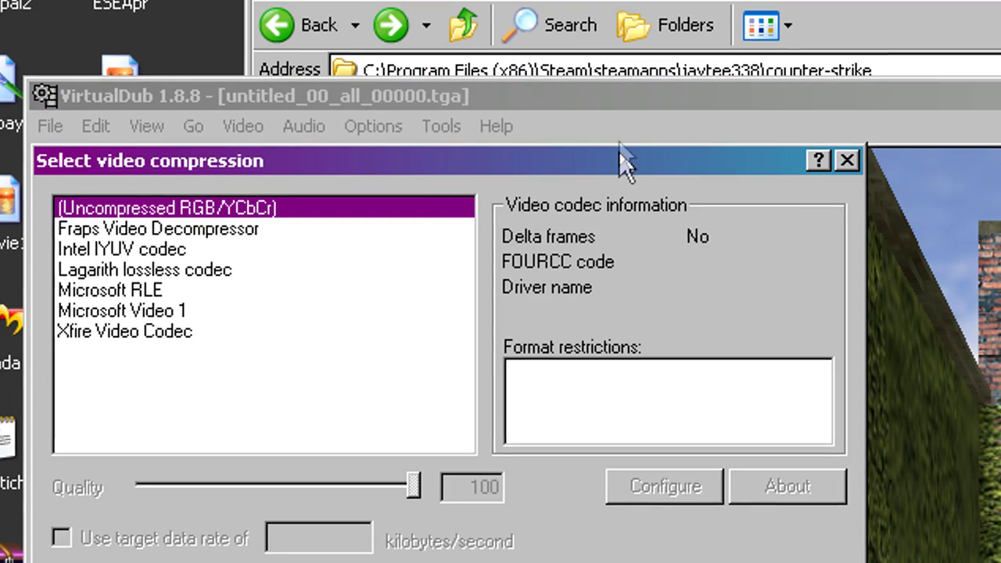
{"action": "left_click_drag", "start_coordinate": [620, 159], "coordinate": [654, 395]}
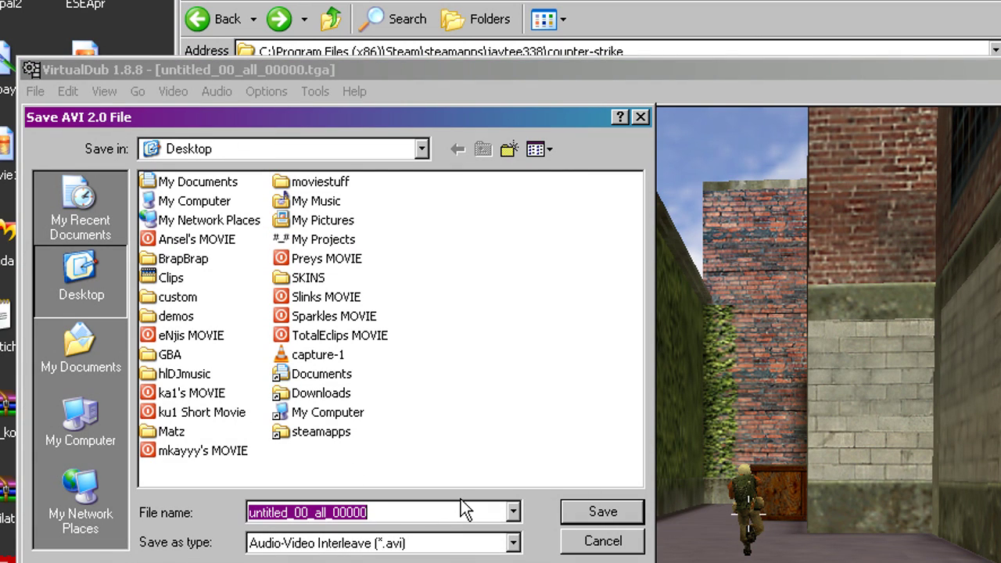
Save the AVI to the desktop as crazywatermellonguy and start rendering
{"action": "type", "text": "crazywate"}
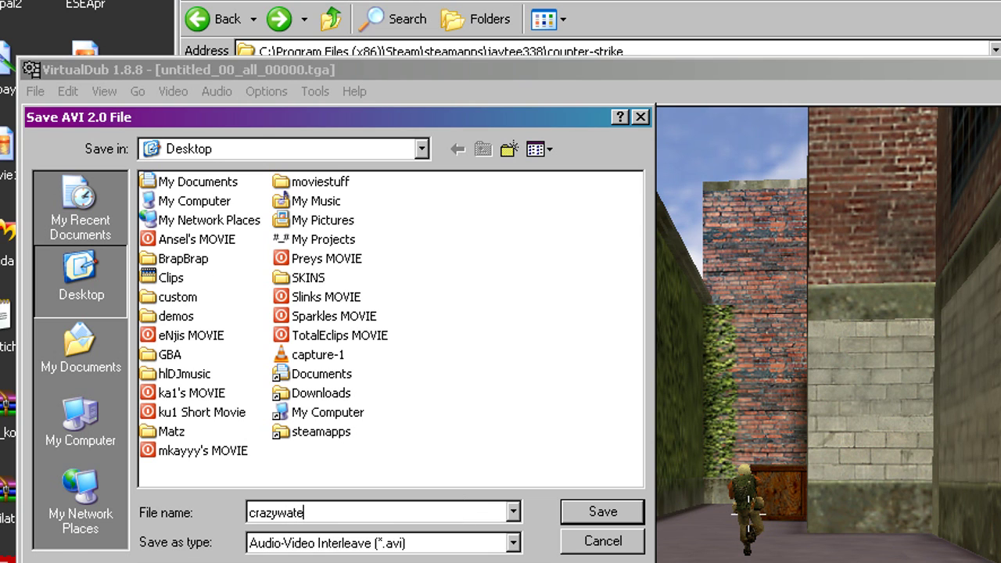
{"action": "type", "text": "rmellonguy"}
{"action": "key", "text": "Return"}
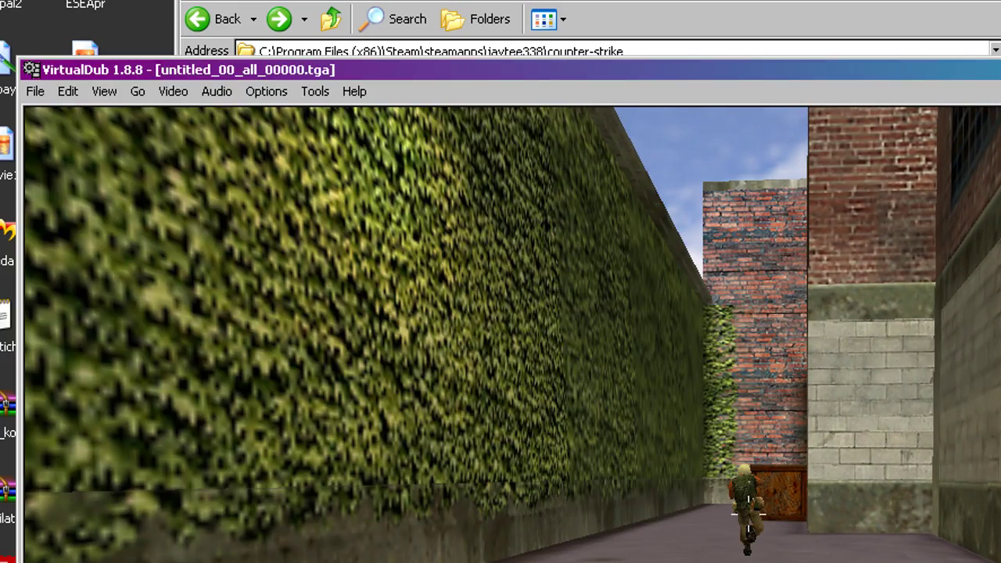
Delete all untitled_00_all TGA frames from the counter-strike folder, then close the folder window
{"action": "key", "text": "alt+F4"}
{"action": "scroll", "coordinate": [931, 375], "scroll_direction": "down", "scroll_amount": 5}
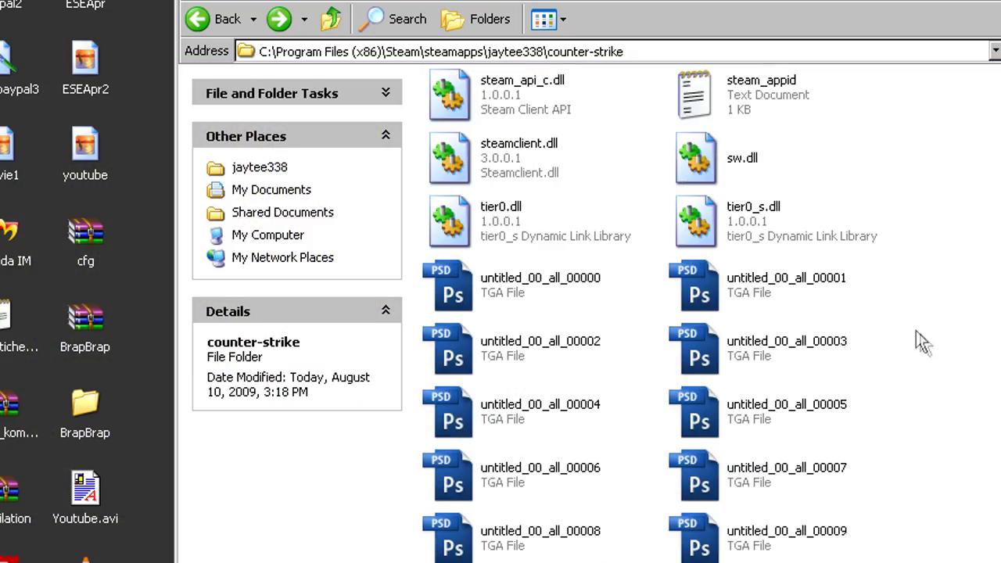
{"action": "left_click_drag", "start_coordinate": [916, 274], "coordinate": [422, 420]}
{"action": "key", "text": "Delete"}
{"action": "key", "text": "Return"}
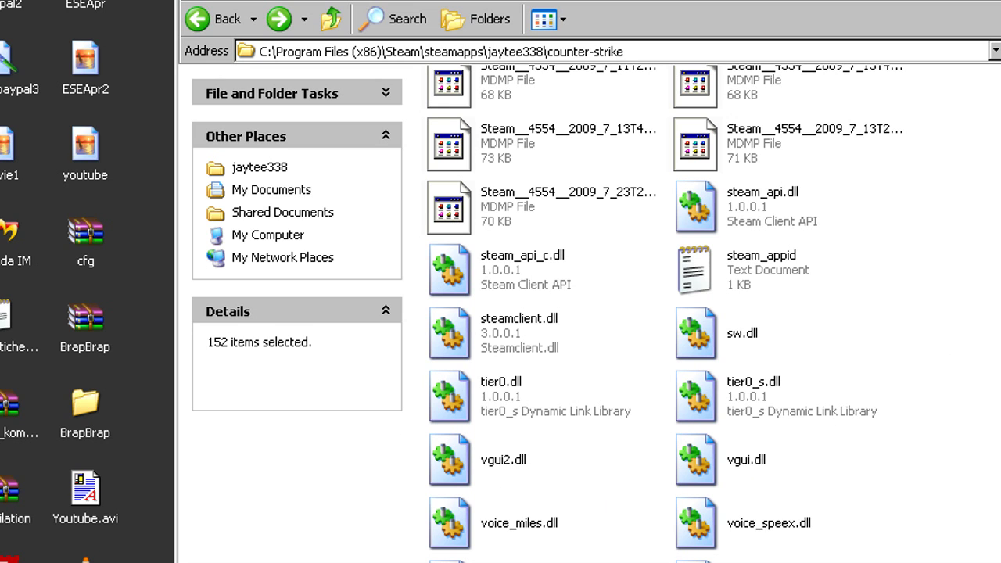
{"action": "key", "text": "alt+F4"}
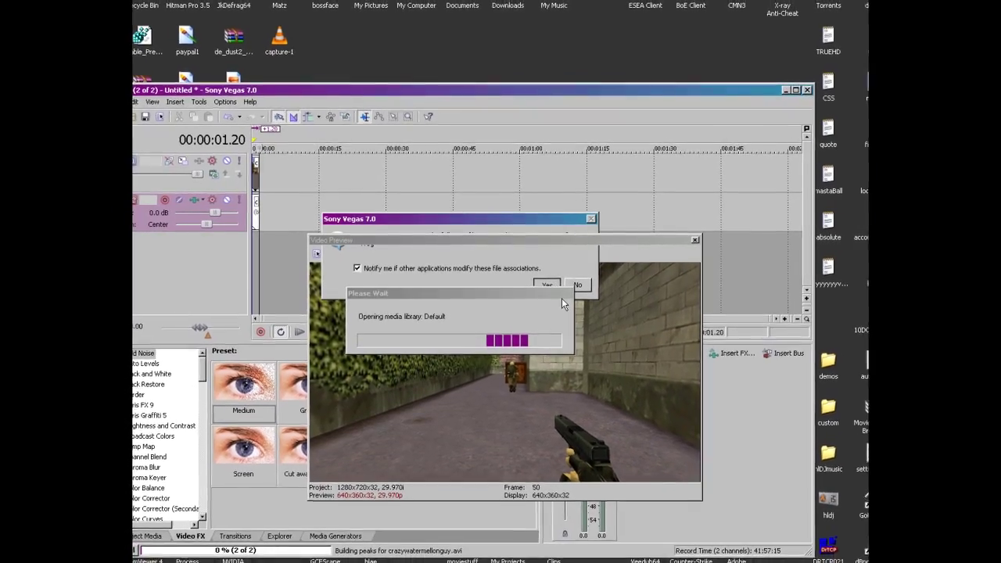
Decline the file-association change and zoom the timeline in on the crazywatermellonguy clip
{"action": "left_click", "coordinate": [586, 289]}
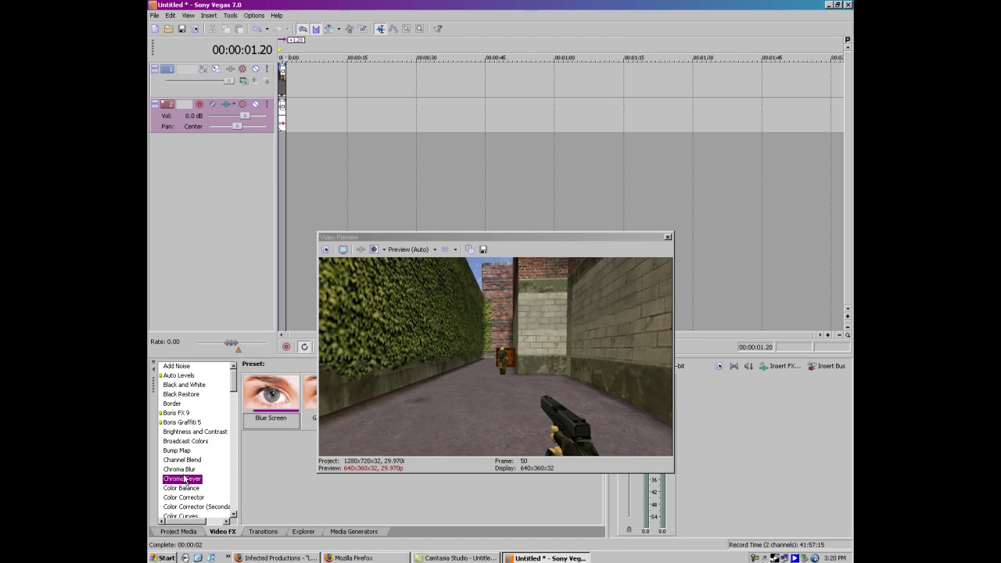
{"action": "scroll", "coordinate": [423, 118], "scroll_direction": "up", "scroll_amount": 5}
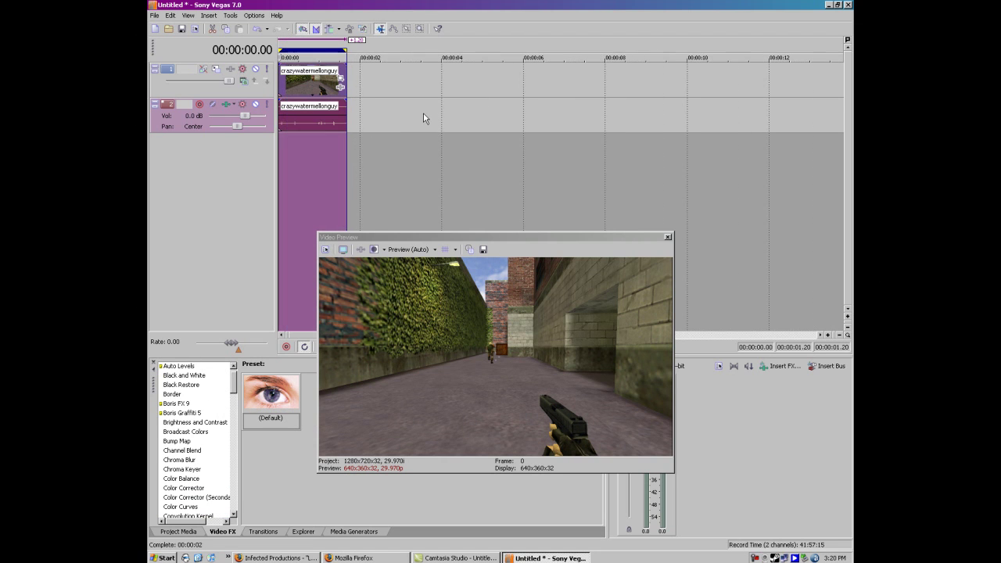
Apply the Magic Bullet Look Suite disco3 look to the clip, preview playback, then quit Vegas
{"action": "left_click", "coordinate": [342, 87]}
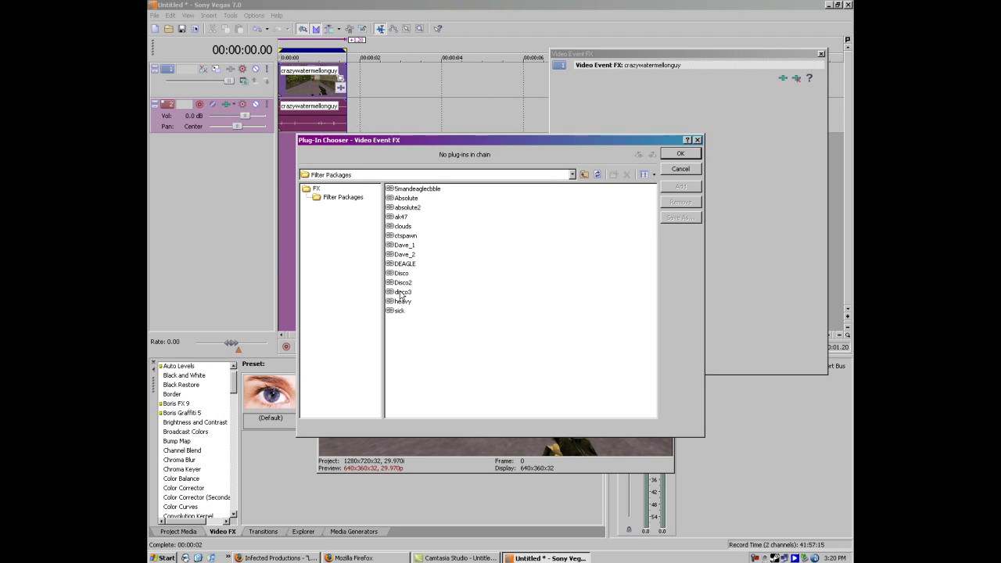
{"action": "left_click", "coordinate": [678, 184]}
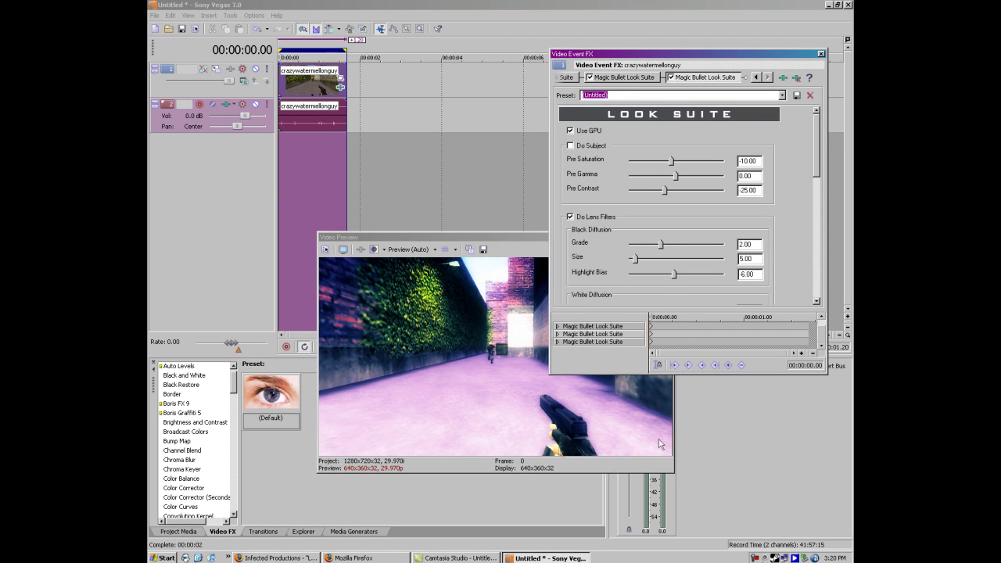
{"action": "left_click", "coordinate": [659, 445]}
{"action": "key", "text": "space"}
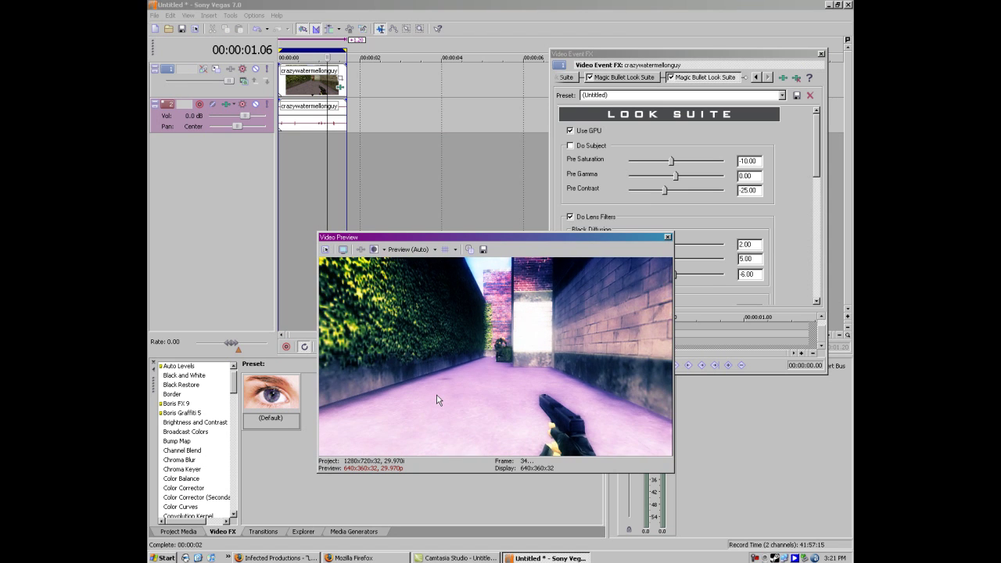
{"action": "key", "text": "alt+F4"}
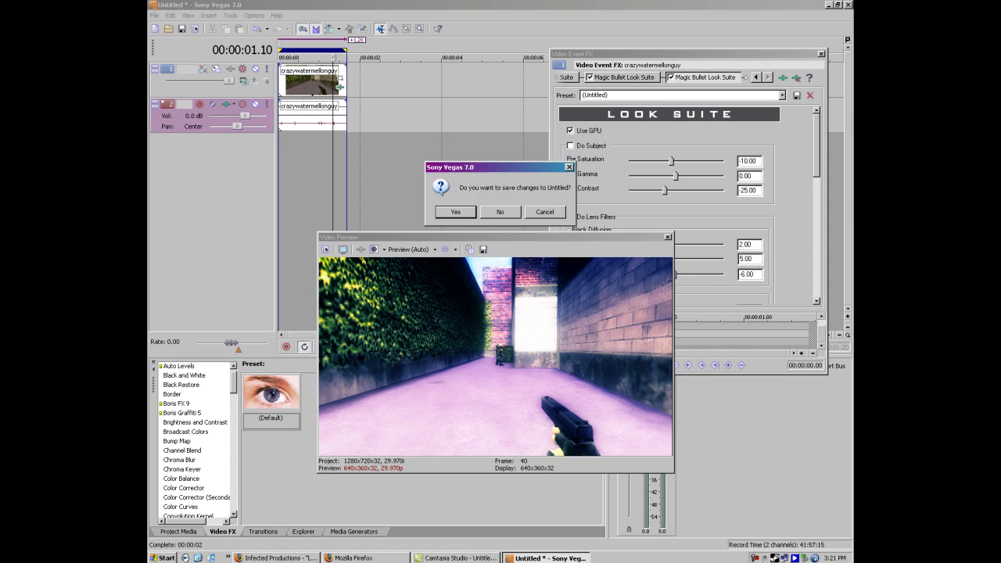
Discard the Untitled project changes and select the crazywatermellonguy video icon on the desktop
{"action": "left_click", "coordinate": [510, 213]}
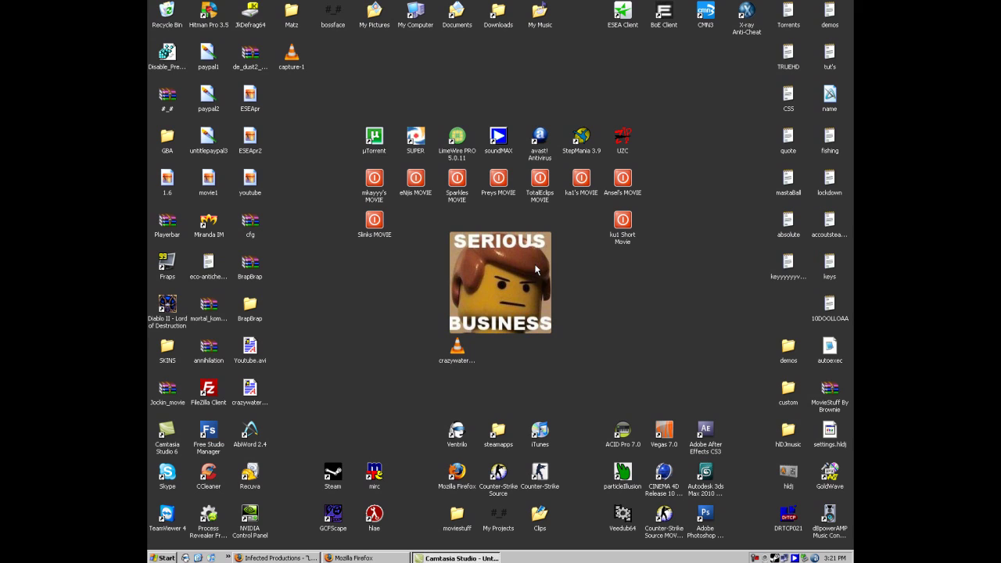
{"action": "left_click_drag", "start_coordinate": [587, 289], "coordinate": [446, 536]}
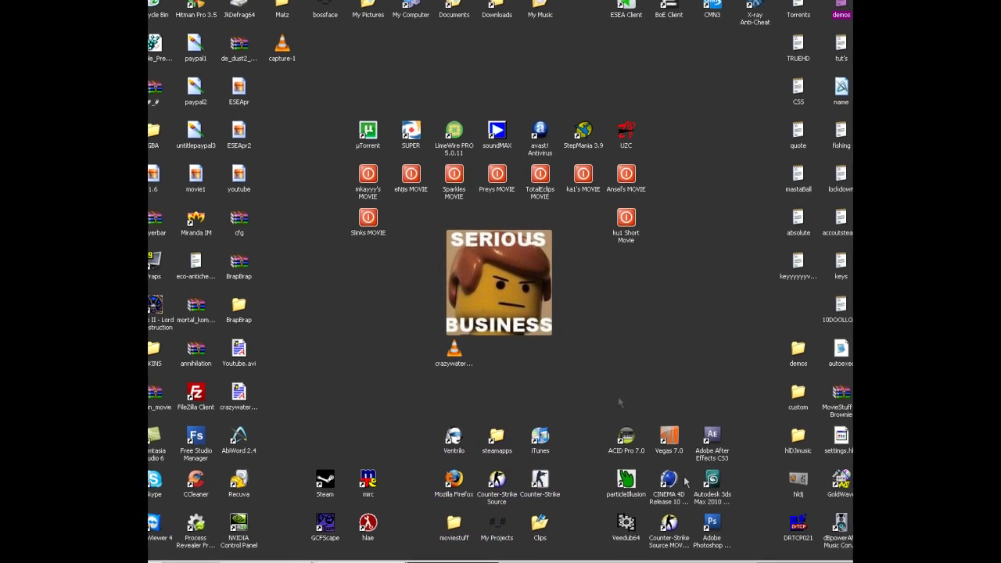
{"action": "left_click_drag", "start_coordinate": [617, 294], "coordinate": [421, 387]}
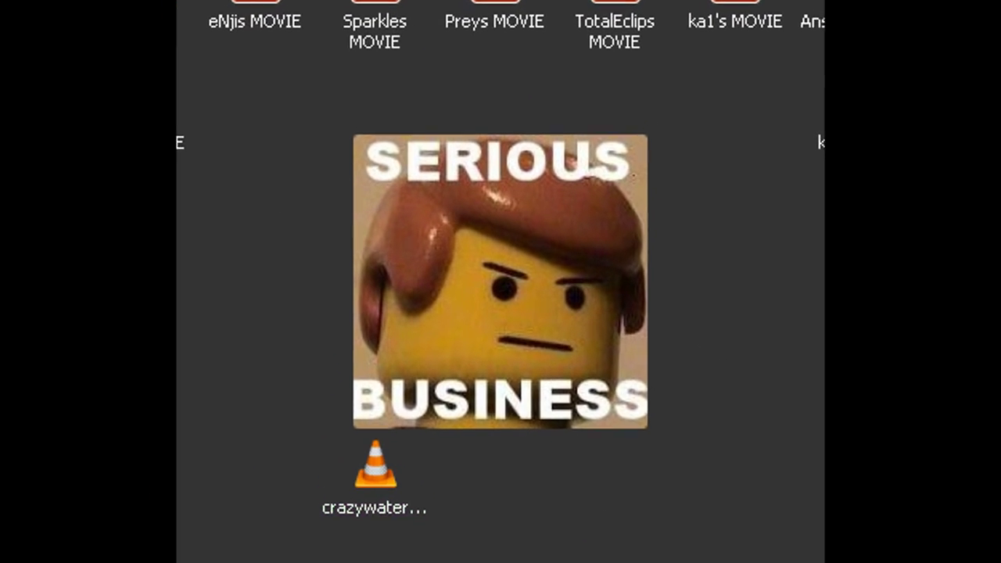